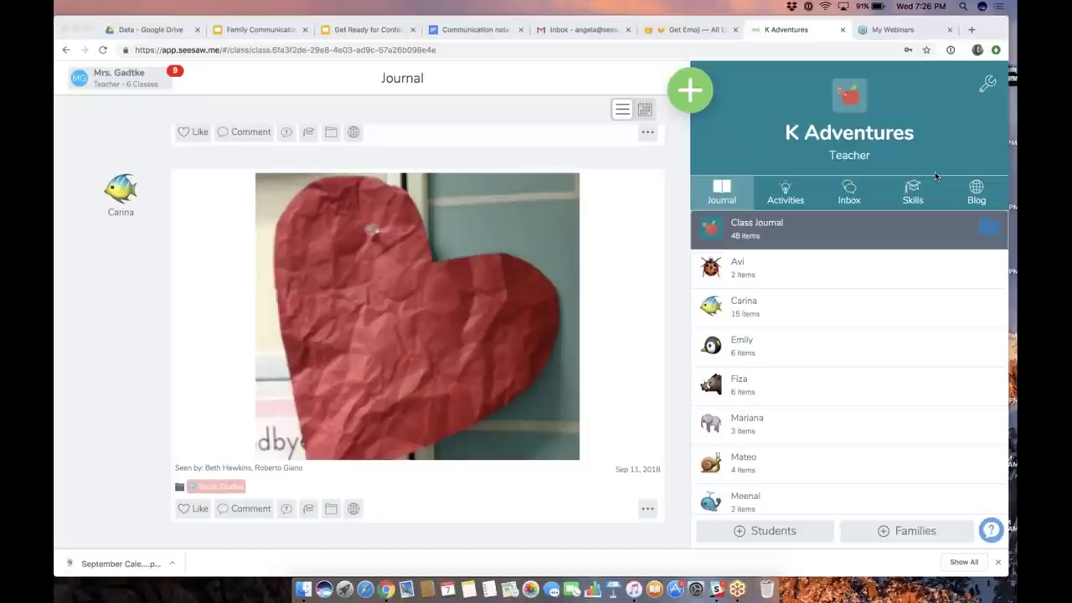
Step: Open the folder selection for the Word Sort journal post, review the existing folders, and start a new folder
{"action": "scroll", "coordinate": [539, 223], "scroll_direction": "up", "scroll_amount": 5}
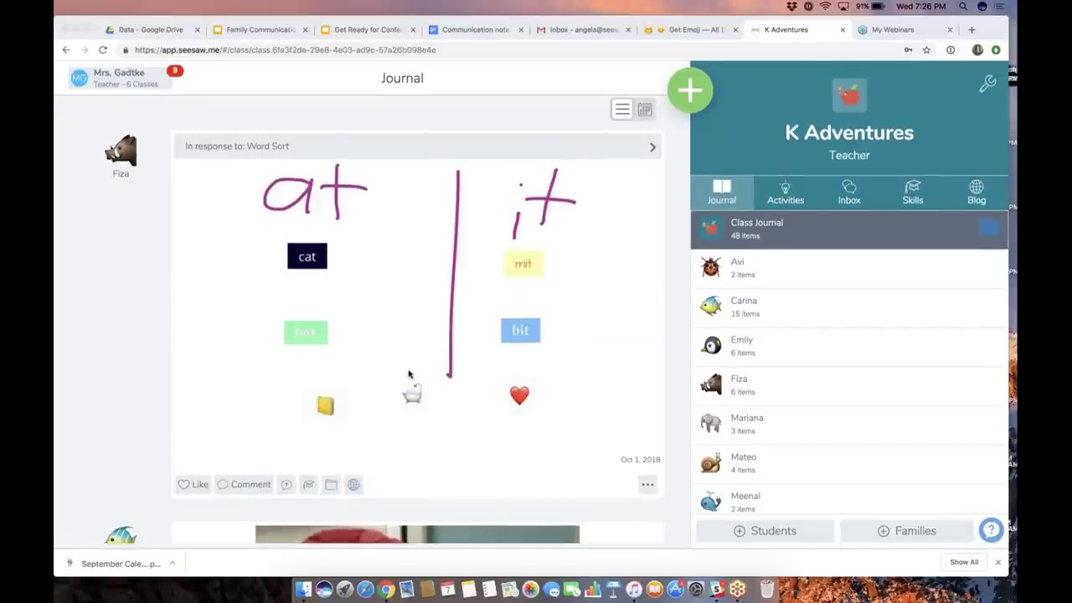
{"action": "left_click", "coordinate": [331, 486]}
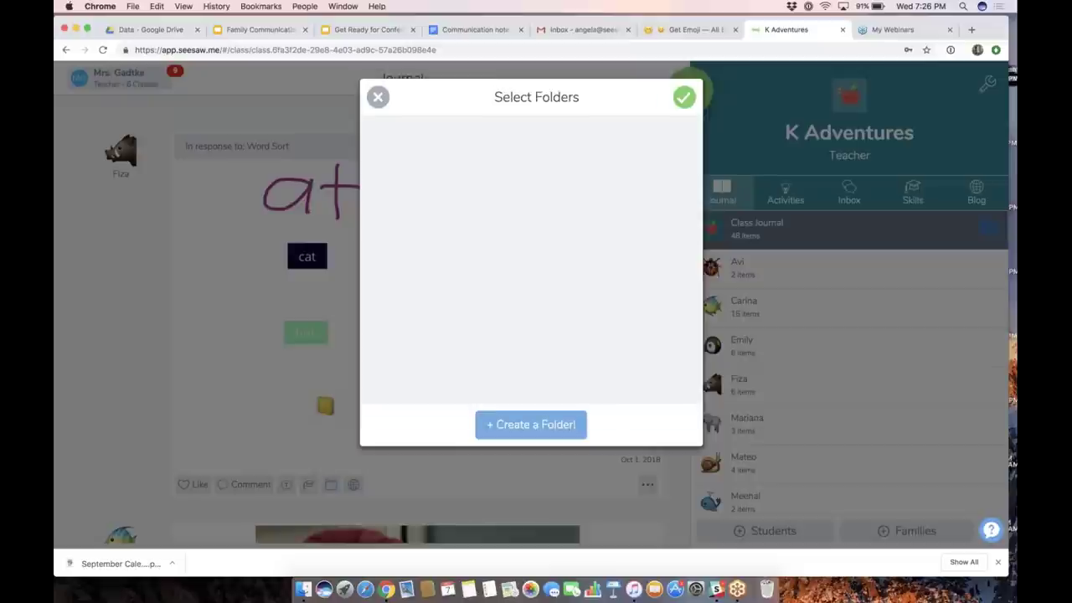
{"action": "scroll", "coordinate": [493, 275], "scroll_direction": "down", "scroll_amount": 2}
{"action": "scroll", "coordinate": [493, 275], "scroll_direction": "up", "scroll_amount": 2}
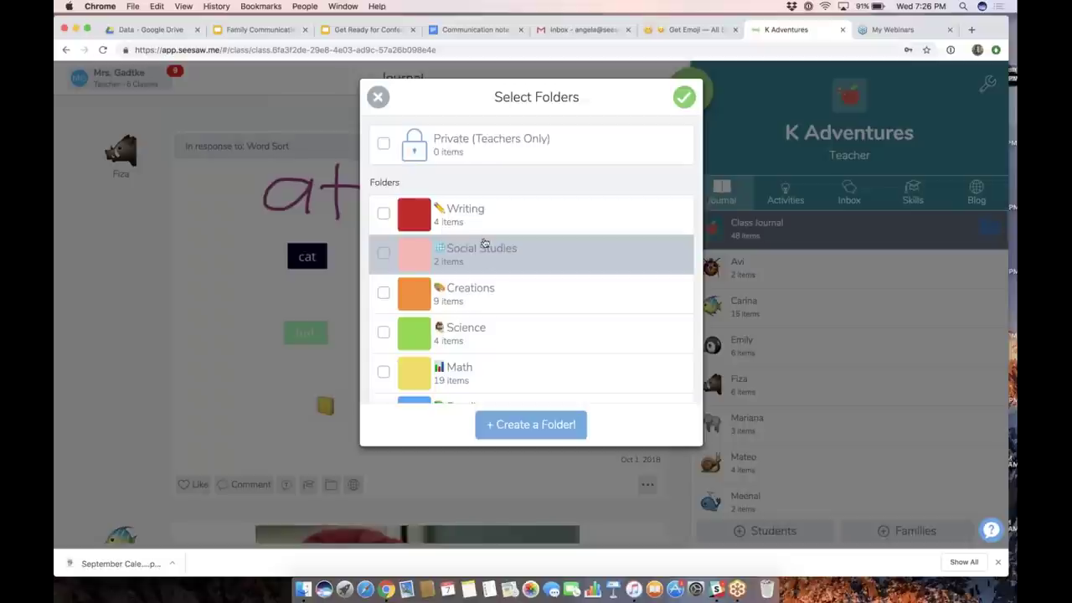
{"action": "scroll", "coordinate": [500, 328], "scroll_direction": "down", "scroll_amount": 2}
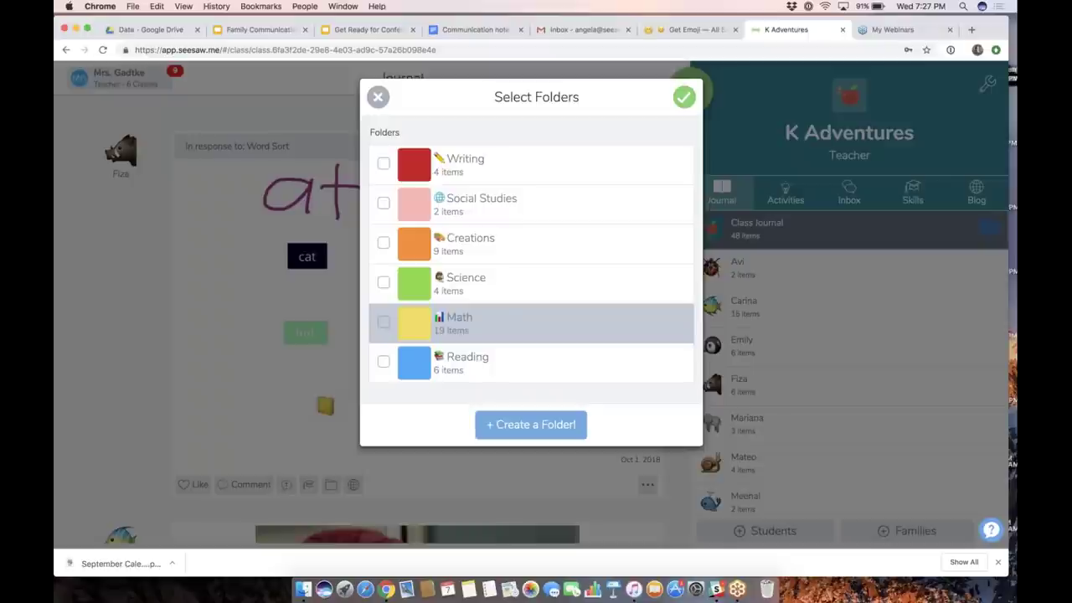
{"action": "scroll", "coordinate": [506, 322], "scroll_direction": "up", "scroll_amount": 2}
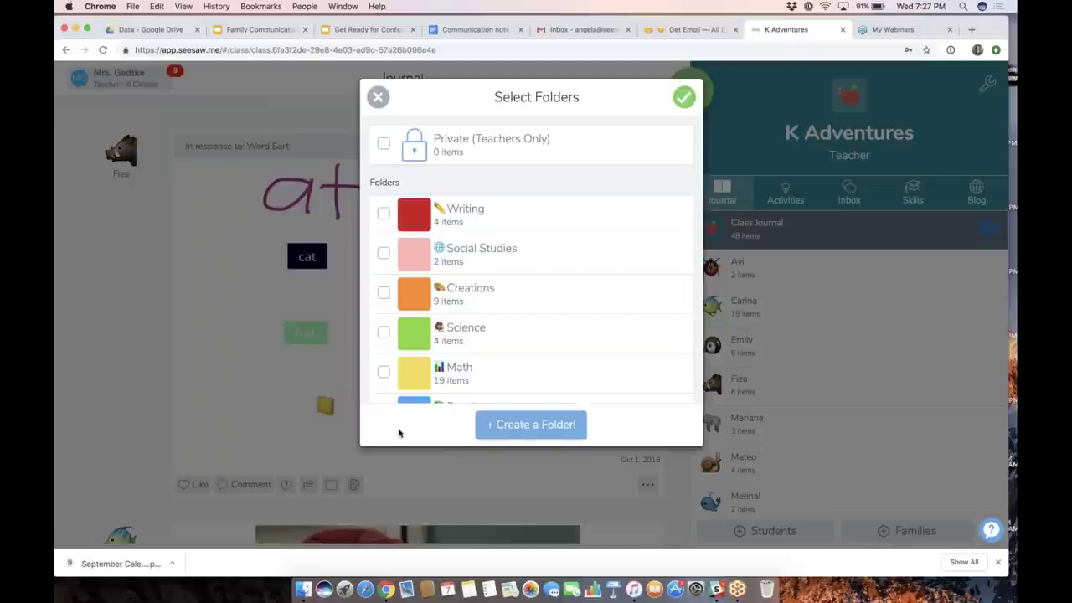
{"action": "left_click", "coordinate": [523, 428]}
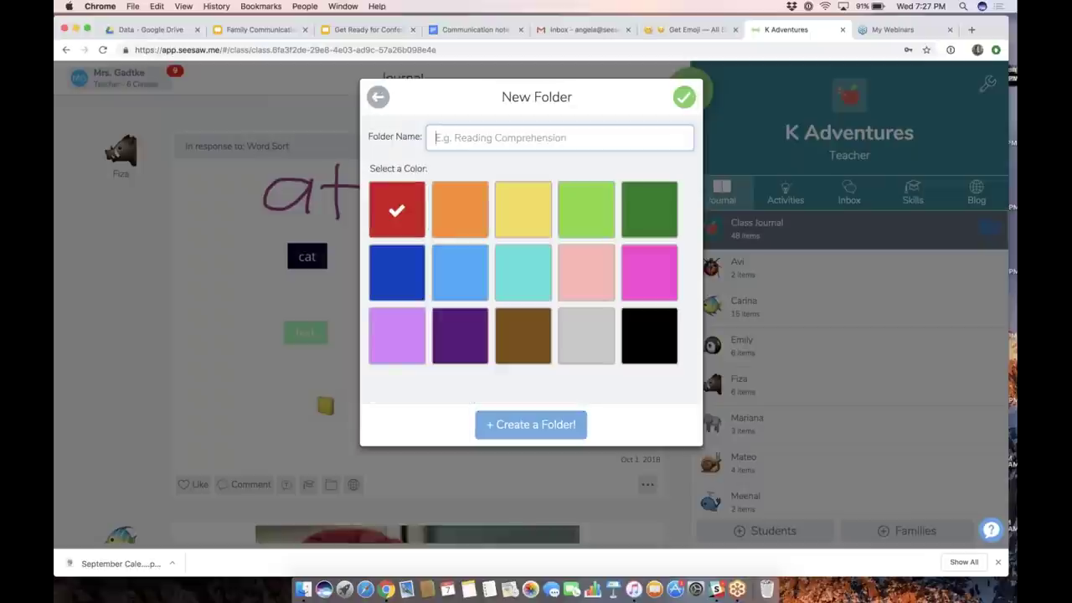
{"action": "left_click", "coordinate": [442, 141]}
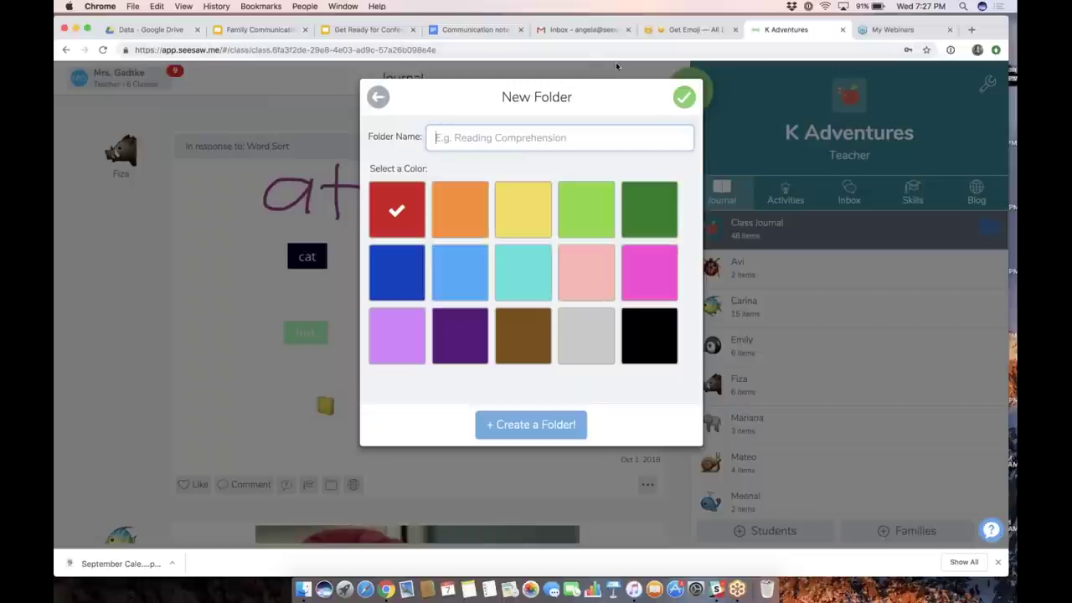
Step: Switch to the Get Emoji page and copy the memo-and-pencil emoji from the Objects section
{"action": "left_click", "coordinate": [674, 30]}
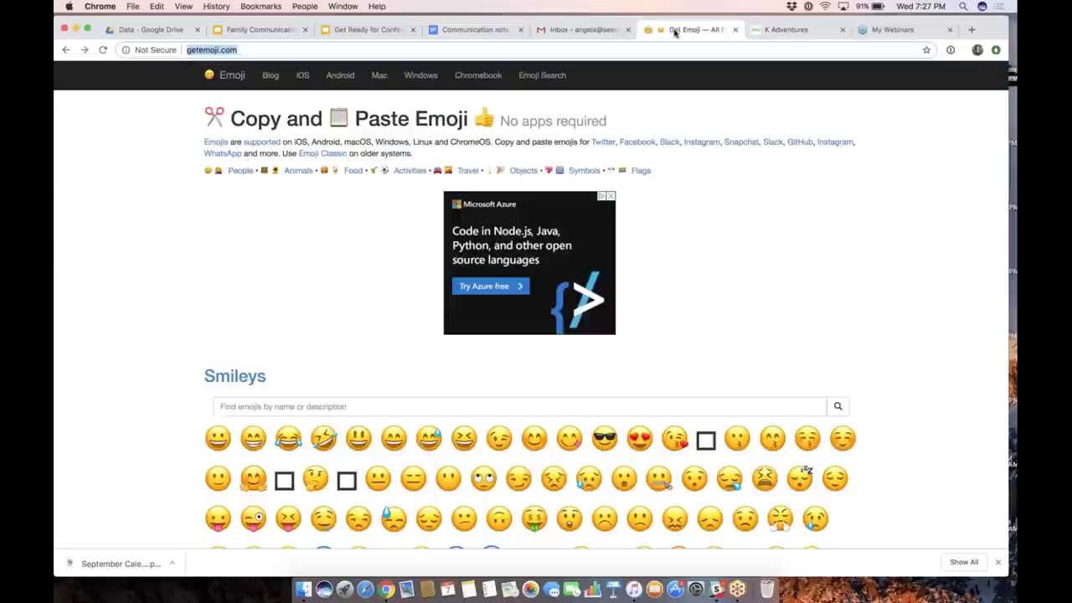
{"action": "scroll", "coordinate": [472, 283], "scroll_direction": "down", "scroll_amount": 8}
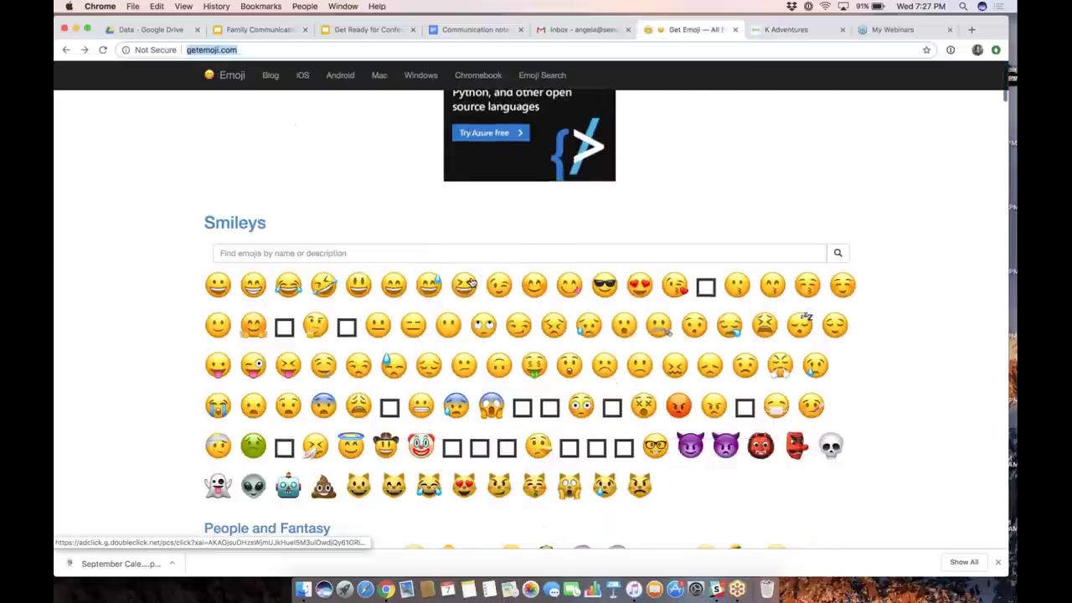
{"action": "scroll", "coordinate": [472, 283], "scroll_direction": "down", "scroll_amount": 5}
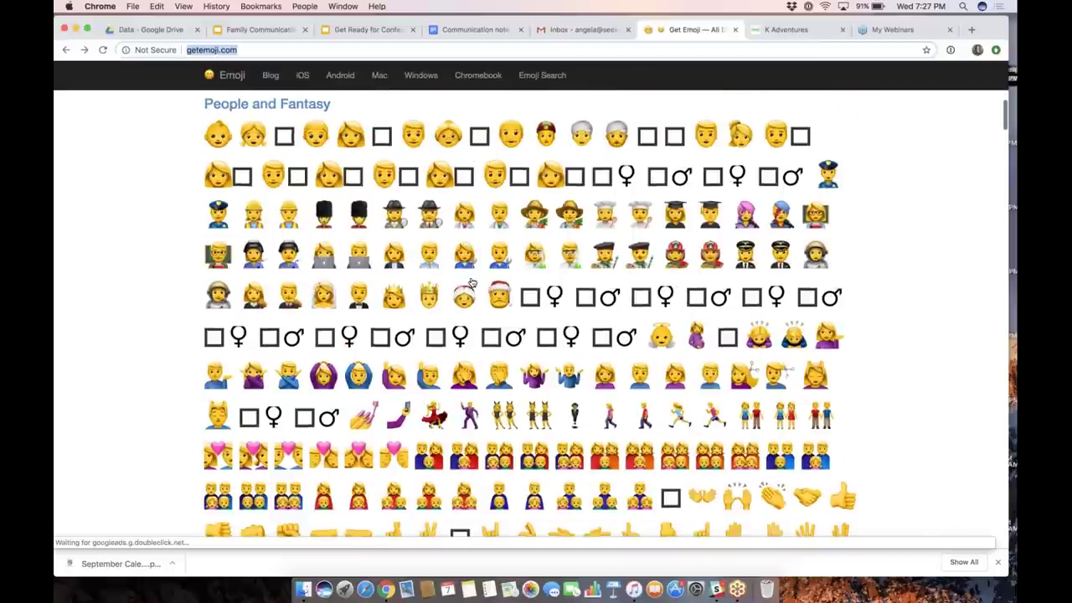
{"action": "scroll", "coordinate": [471, 283], "scroll_direction": "down", "scroll_amount": 10}
{"action": "scroll", "coordinate": [413, 272], "scroll_direction": "down", "scroll_amount": 8}
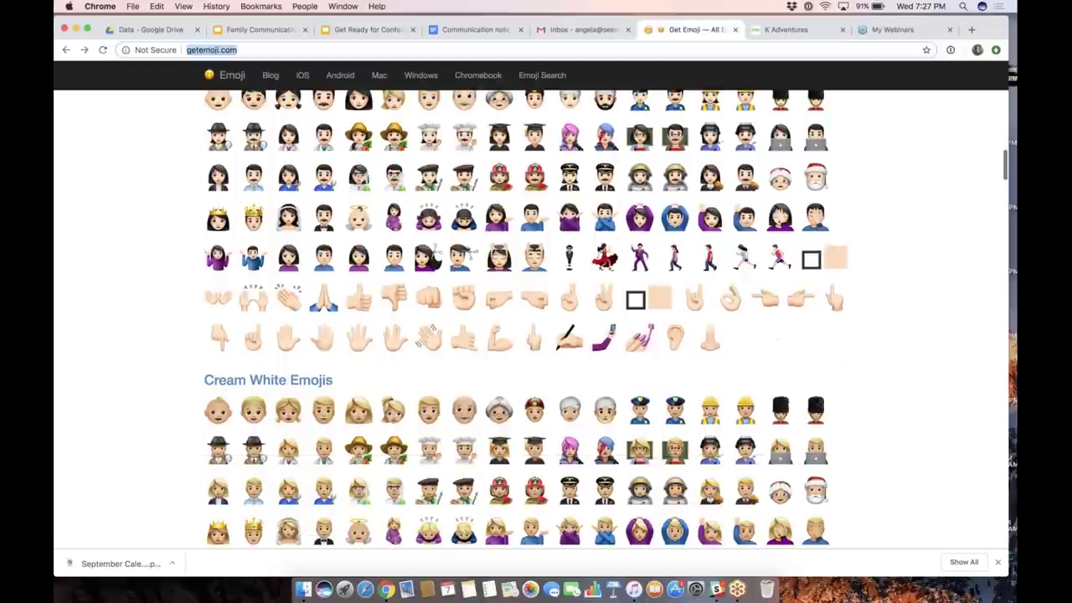
{"action": "scroll", "coordinate": [536, 318], "scroll_direction": "down", "scroll_amount": 10}
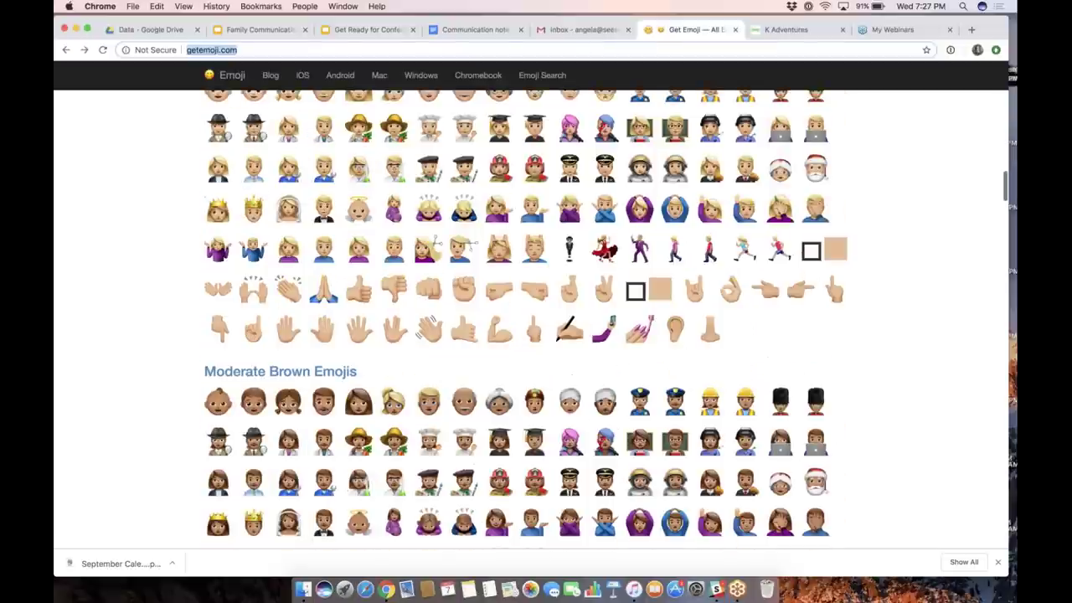
{"action": "scroll", "coordinate": [537, 318], "scroll_direction": "down", "scroll_amount": 10}
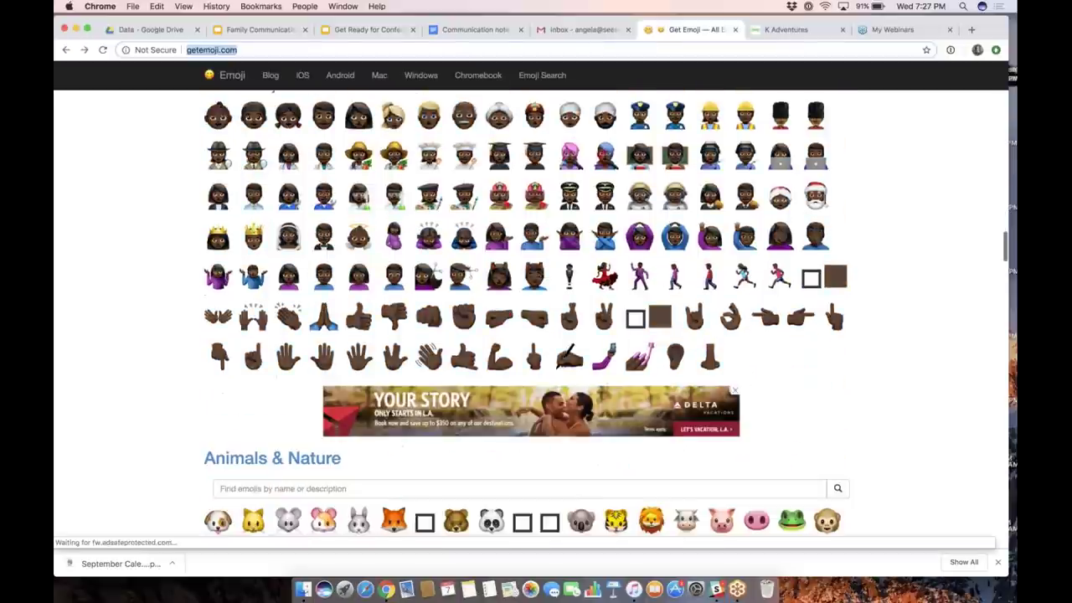
{"action": "scroll", "coordinate": [536, 318], "scroll_direction": "down", "scroll_amount": 10}
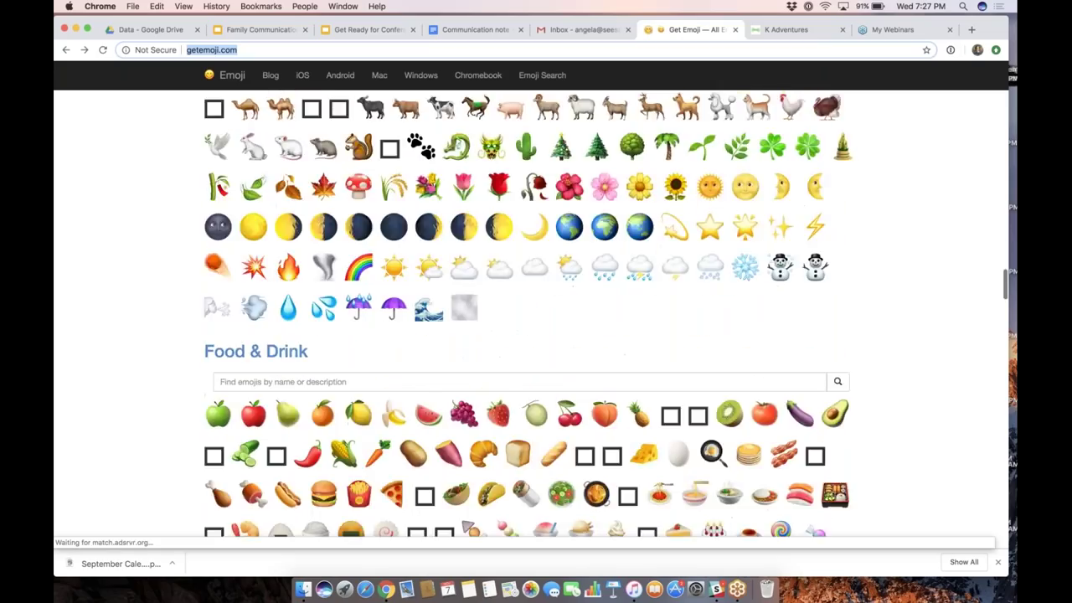
{"action": "scroll", "coordinate": [536, 318], "scroll_direction": "down", "scroll_amount": 10}
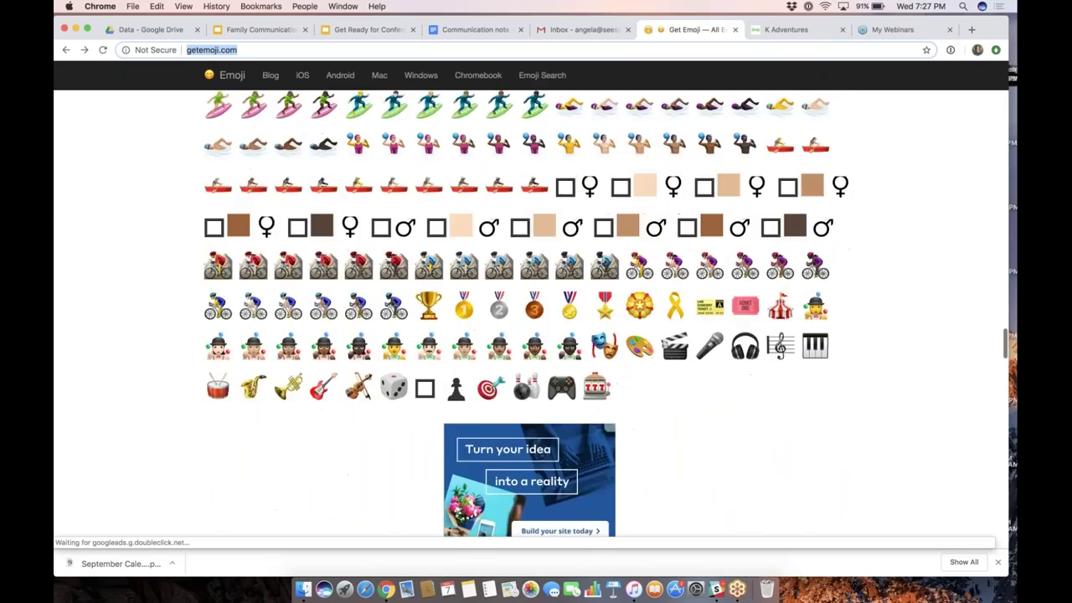
{"action": "scroll", "coordinate": [536, 335], "scroll_direction": "down", "scroll_amount": 10}
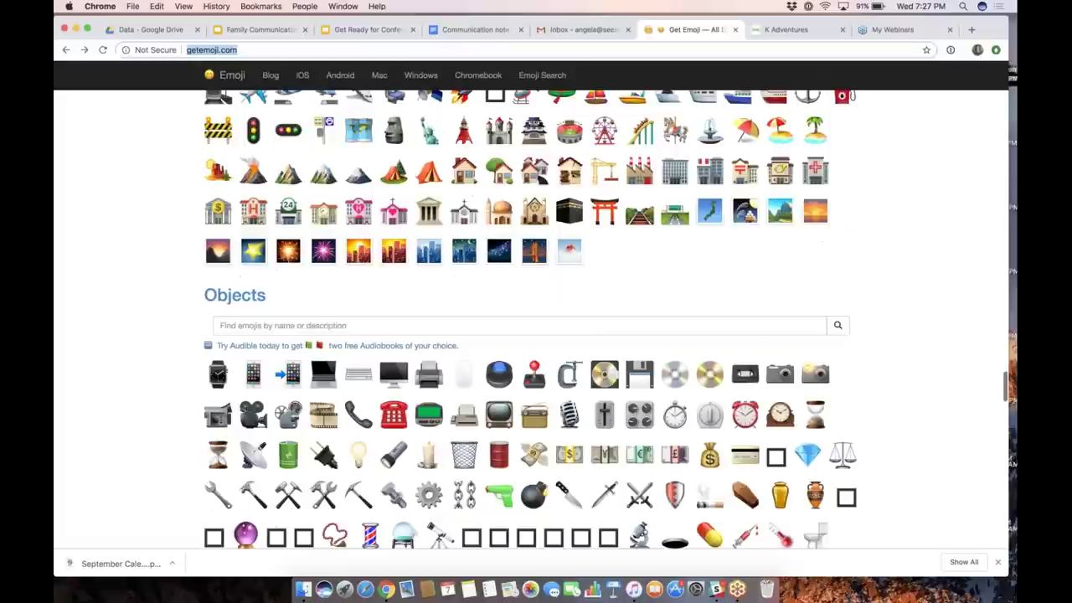
{"action": "scroll", "coordinate": [536, 335], "scroll_direction": "down", "scroll_amount": 4}
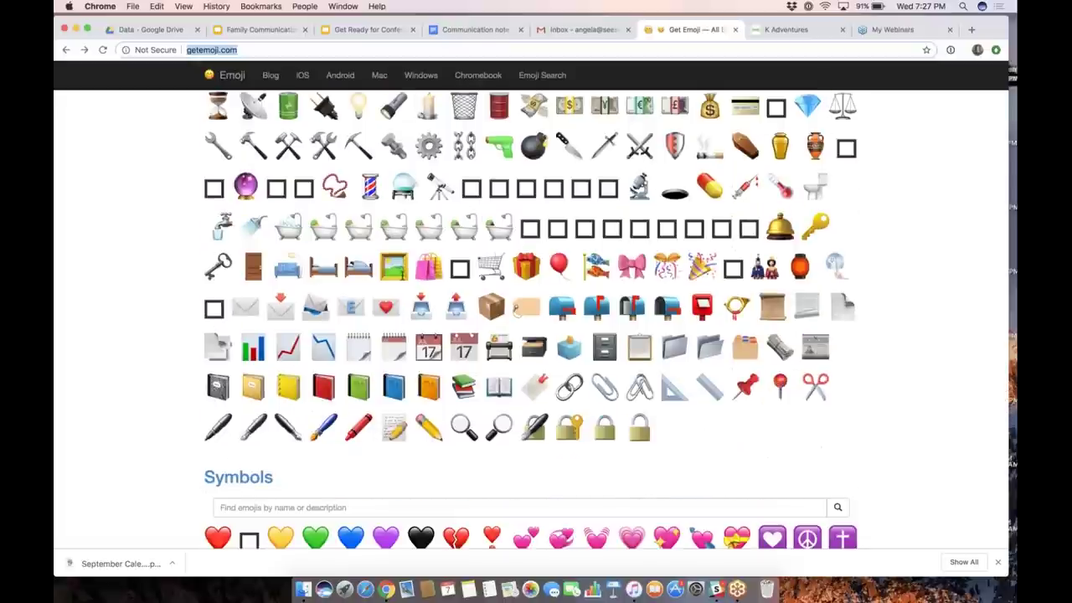
{"action": "scroll", "coordinate": [392, 366], "scroll_direction": "down", "scroll_amount": 2}
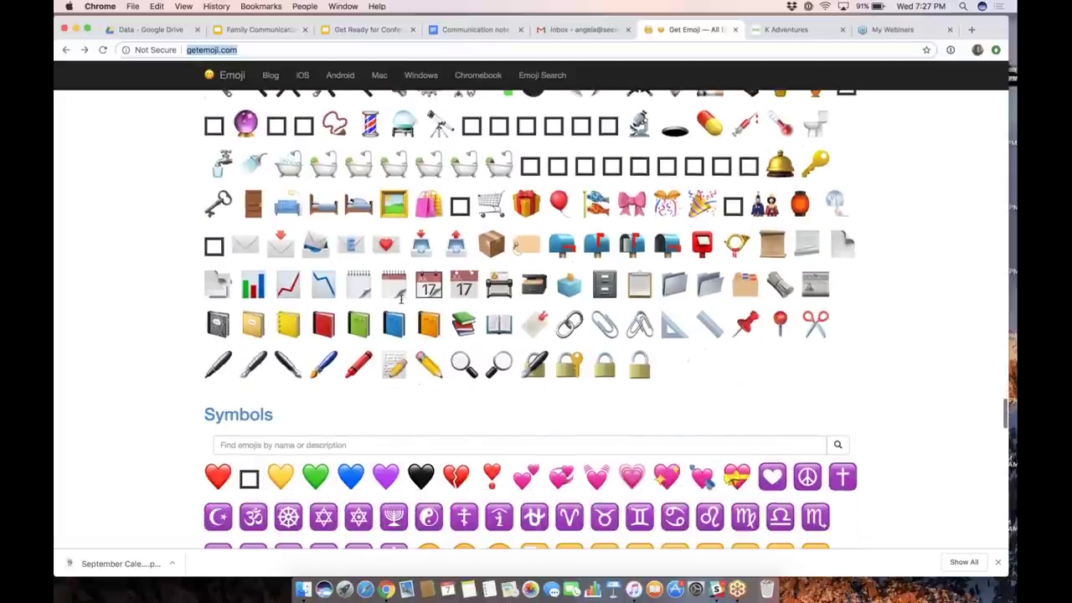
{"action": "right_click", "coordinate": [392, 366]}
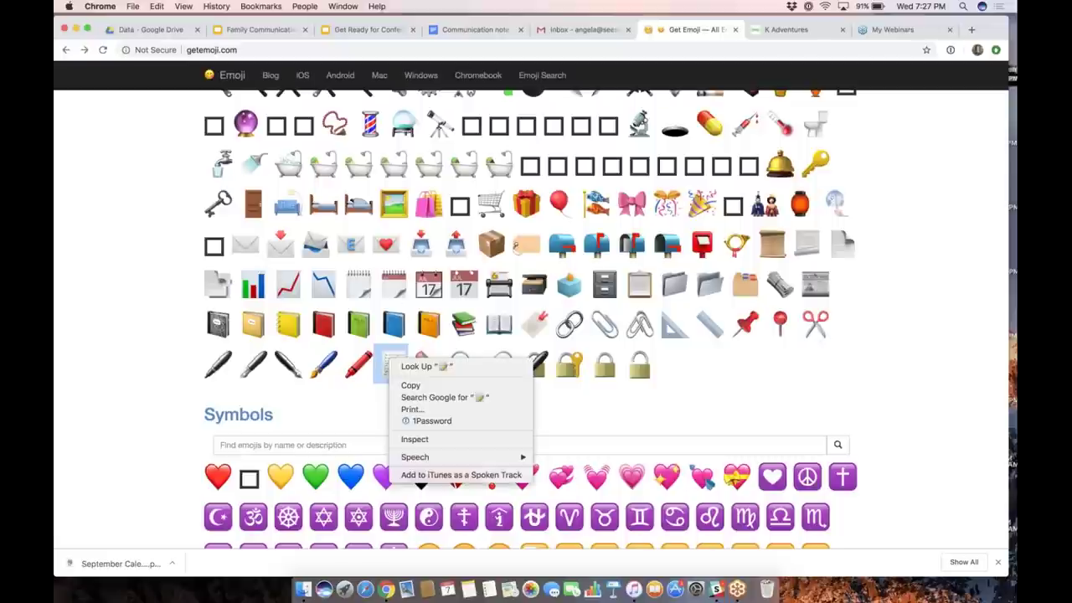
{"action": "left_click", "coordinate": [410, 385]}
Step: Return to the K Adventures class and name the new folder with a period, the copied memo emoji, and "Conference"
{"action": "left_click", "coordinate": [783, 30]}
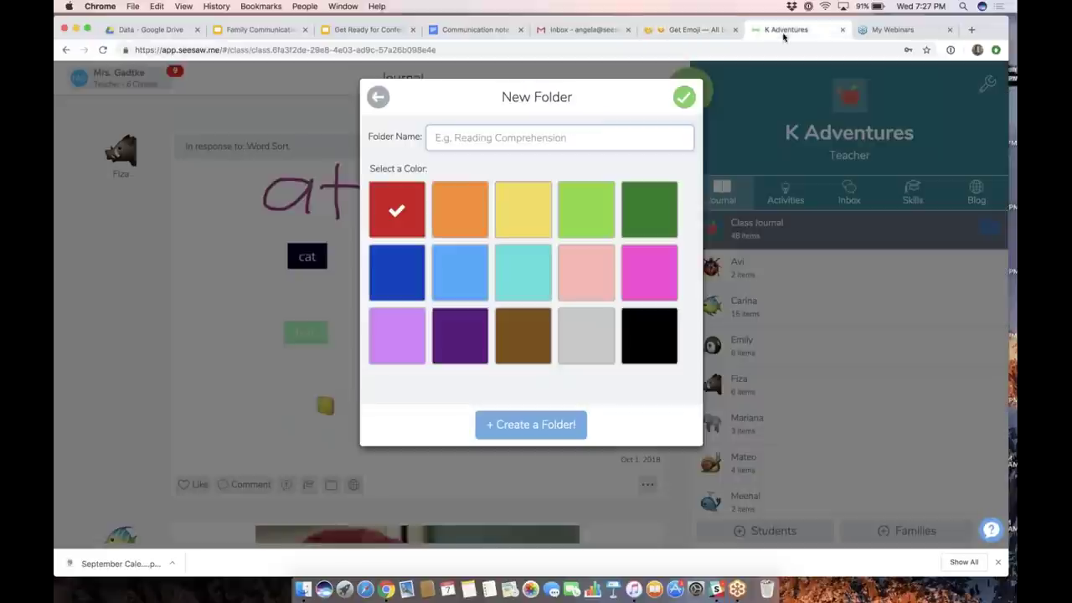
{"action": "right_click", "coordinate": [467, 144]}
{"action": "left_click", "coordinate": [493, 207]}
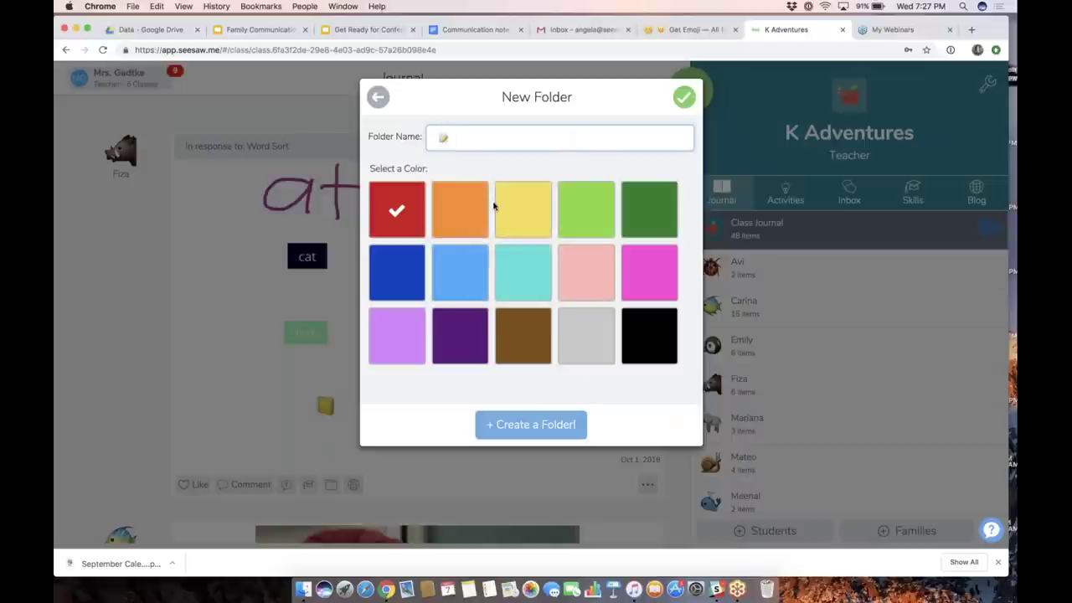
{"action": "type", "text": "Confer"}
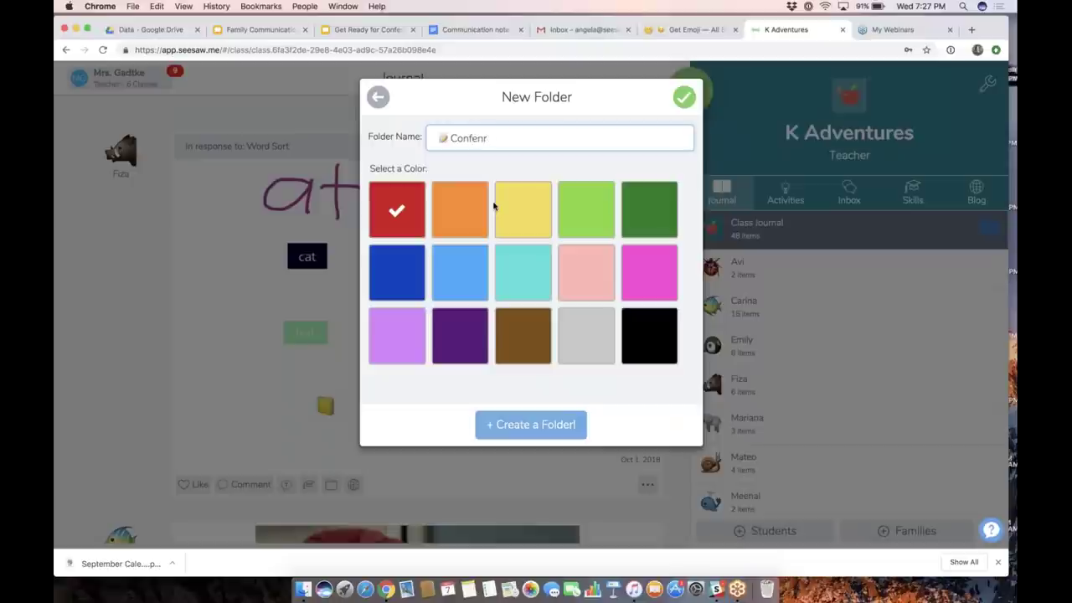
{"action": "type", "text": "ence"}
{"action": "left_click", "coordinate": [449, 140]}
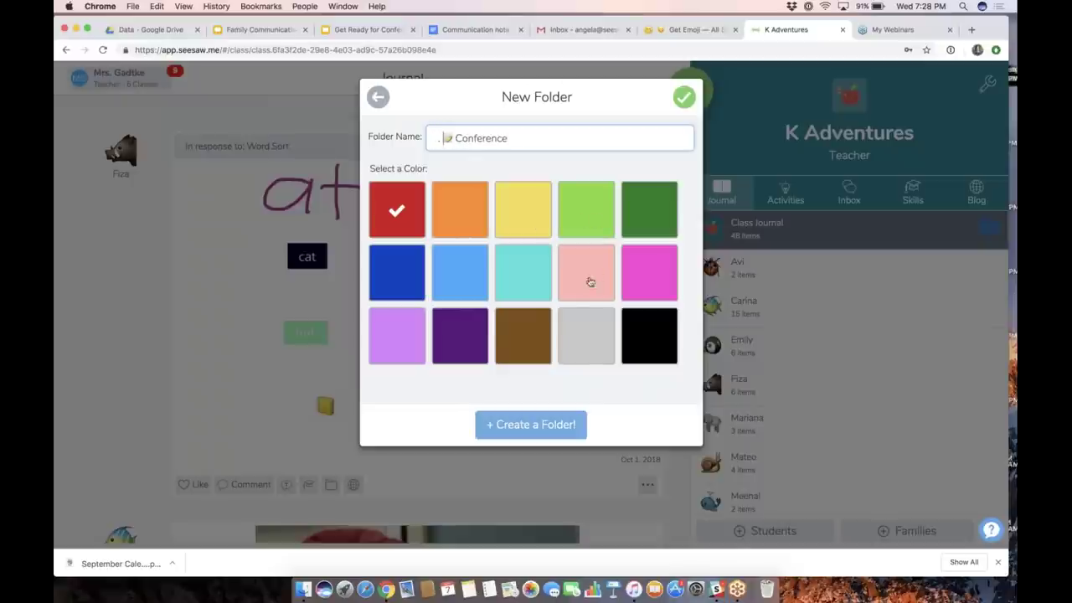
Step: Color the Conference folder light purple, save it, and file the Word Sort post in it
{"action": "left_click", "coordinate": [395, 336]}
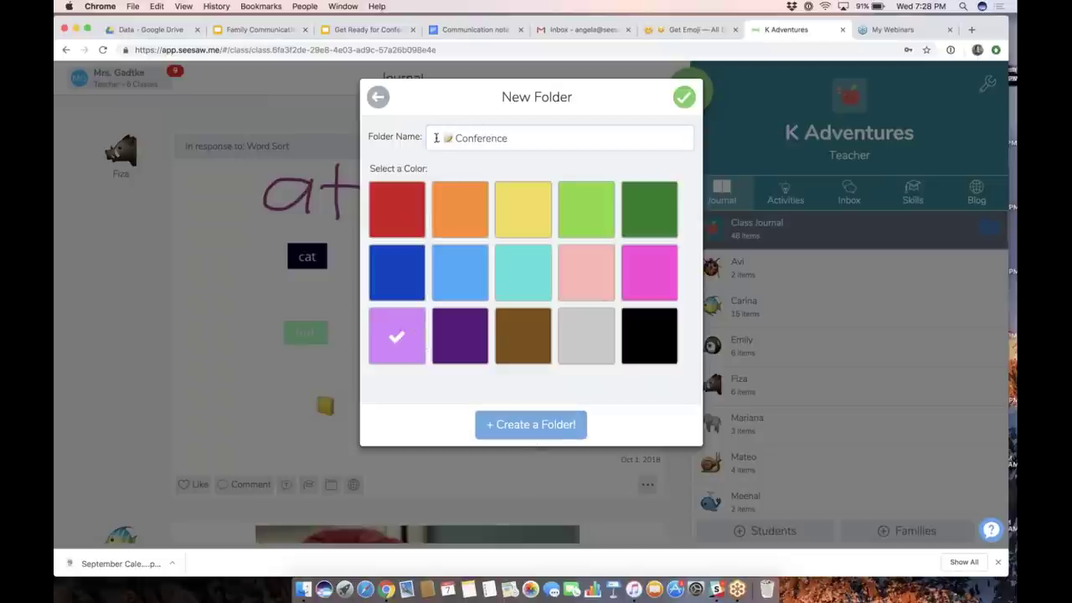
{"action": "left_click", "coordinate": [683, 98]}
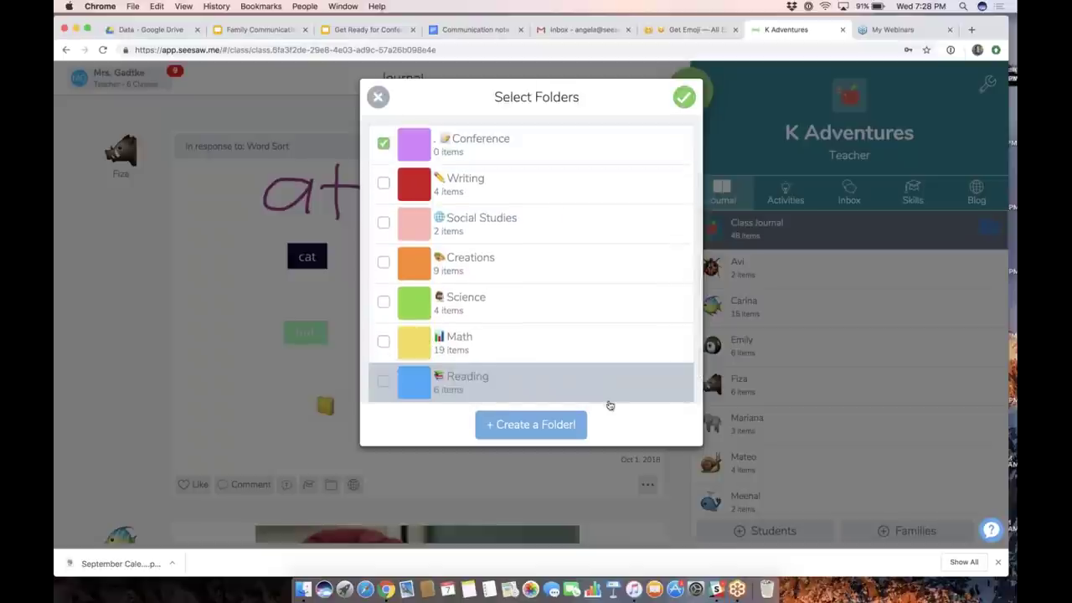
{"action": "scroll", "coordinate": [517, 153], "scroll_direction": "up", "scroll_amount": 1}
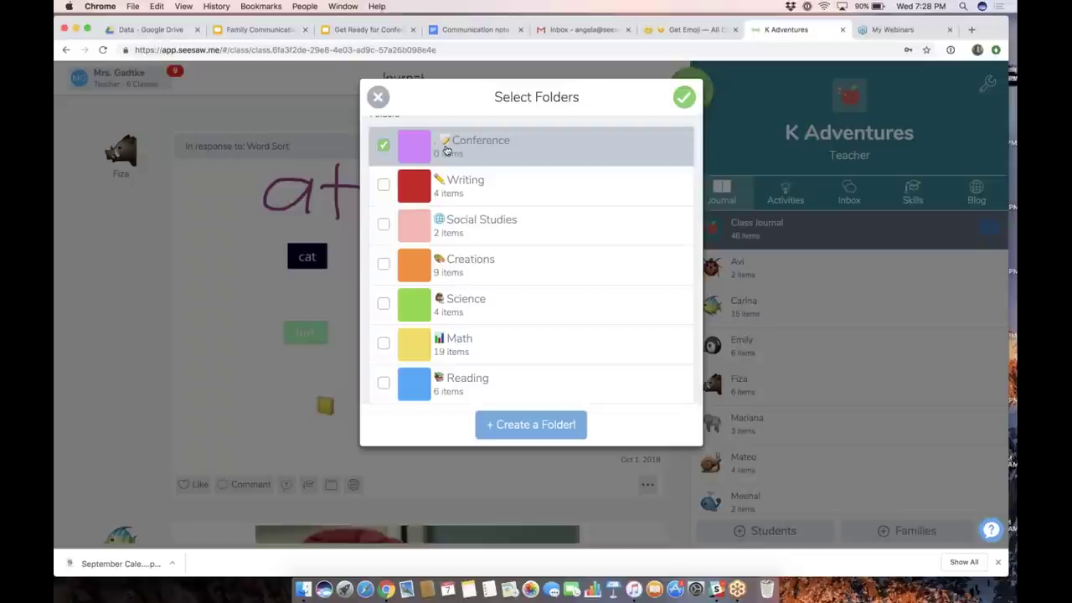
{"action": "left_click", "coordinate": [684, 97]}
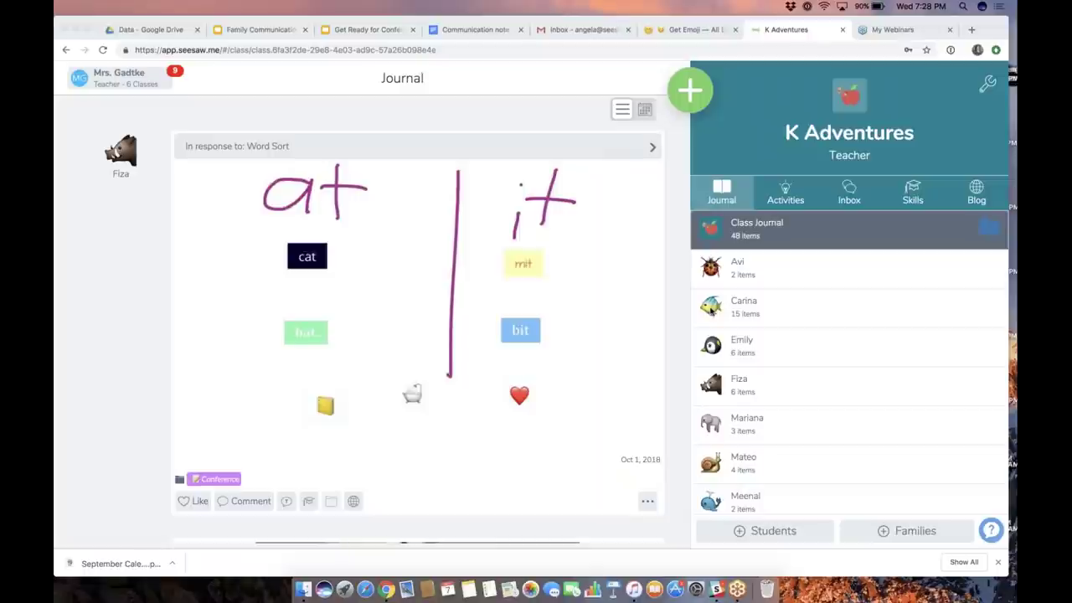
Step: Open the journal of the student with the fish icon and look through the posts
{"action": "left_click", "coordinate": [721, 307]}
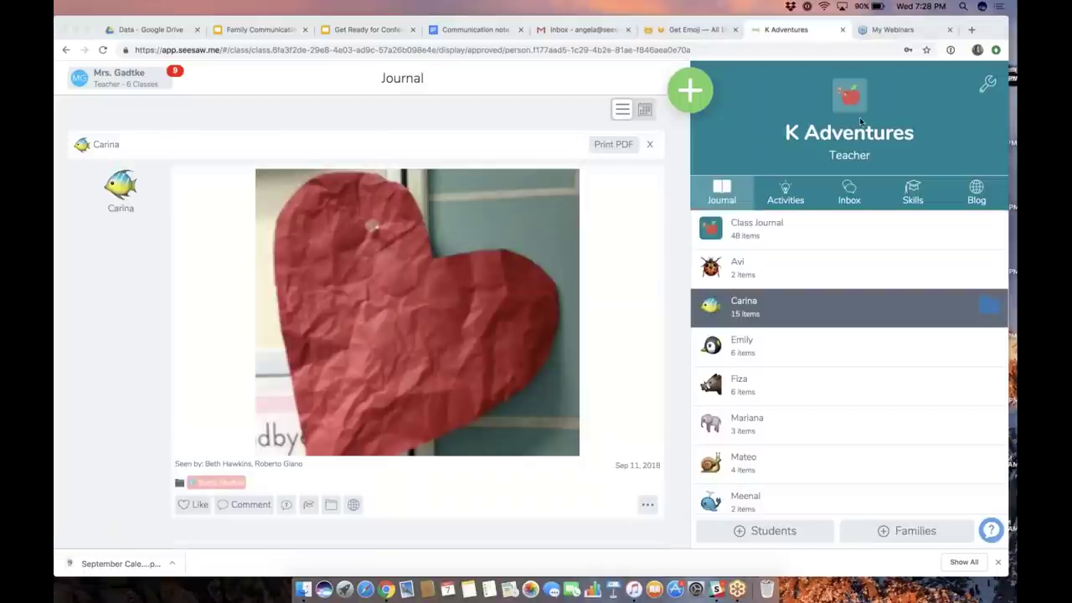
{"action": "scroll", "coordinate": [447, 278], "scroll_direction": "down", "scroll_amount": 20}
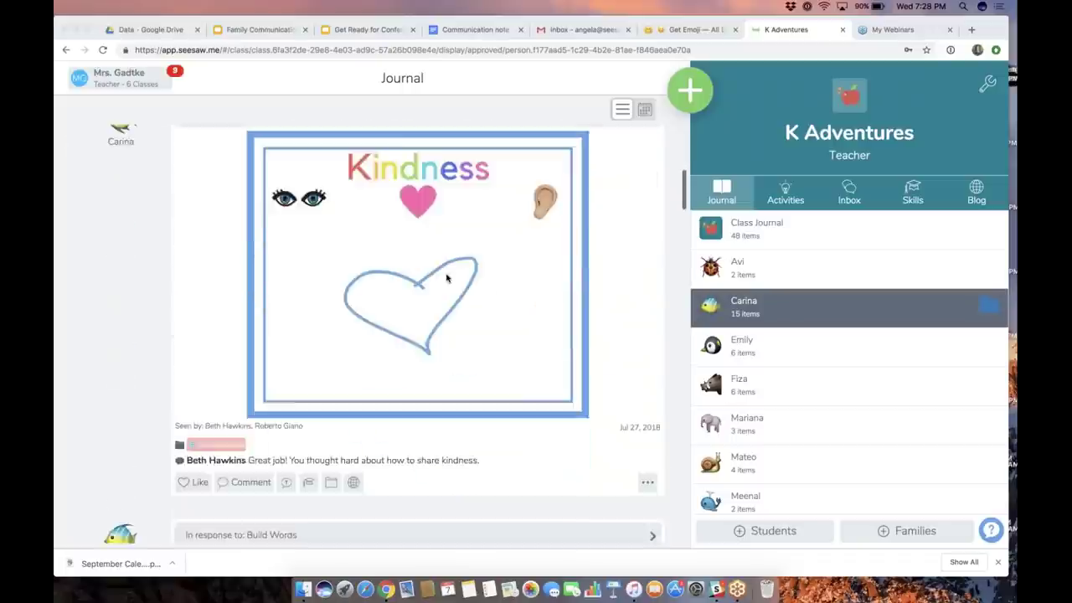
{"action": "scroll", "coordinate": [446, 278], "scroll_direction": "up", "scroll_amount": 20}
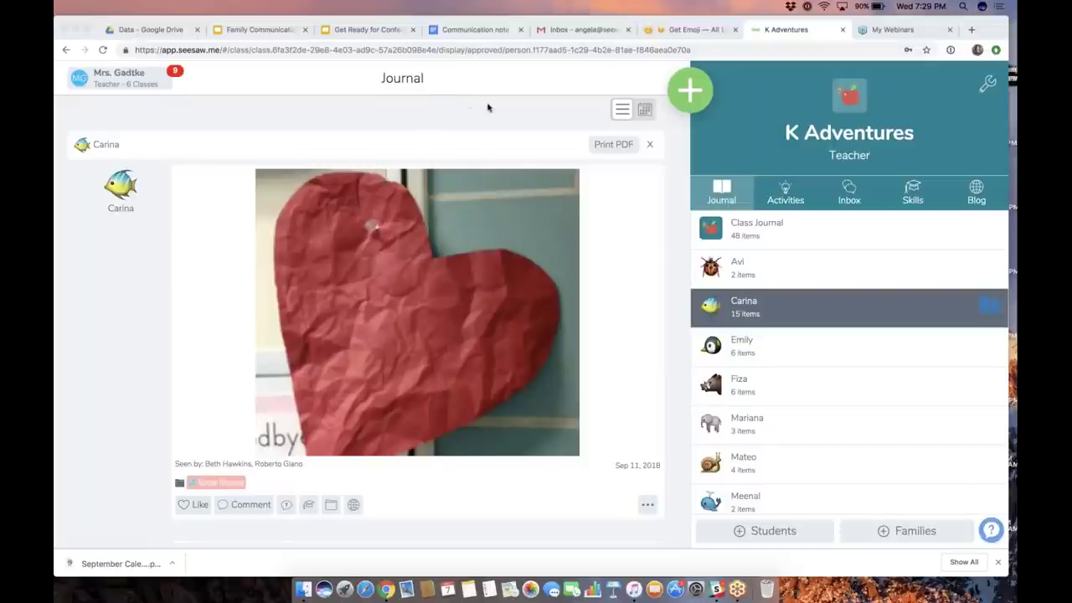
{"action": "scroll", "coordinate": [989, 295], "scroll_direction": "down", "scroll_amount": 1}
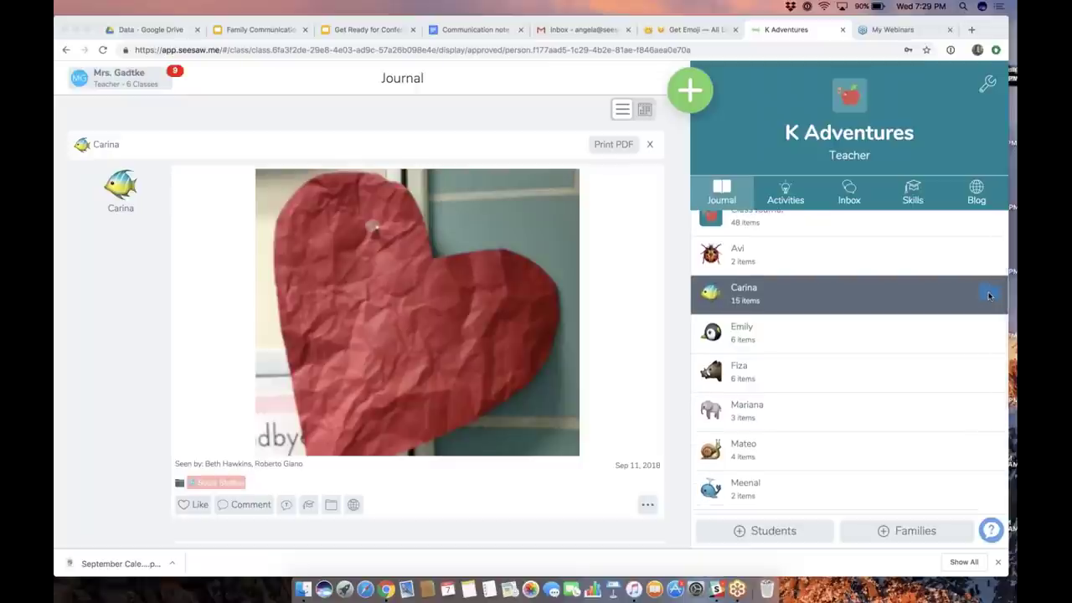
Step: Filter the fish-icon student's journal by the Conference folder and return to all of that student's posts
{"action": "left_click", "coordinate": [988, 295]}
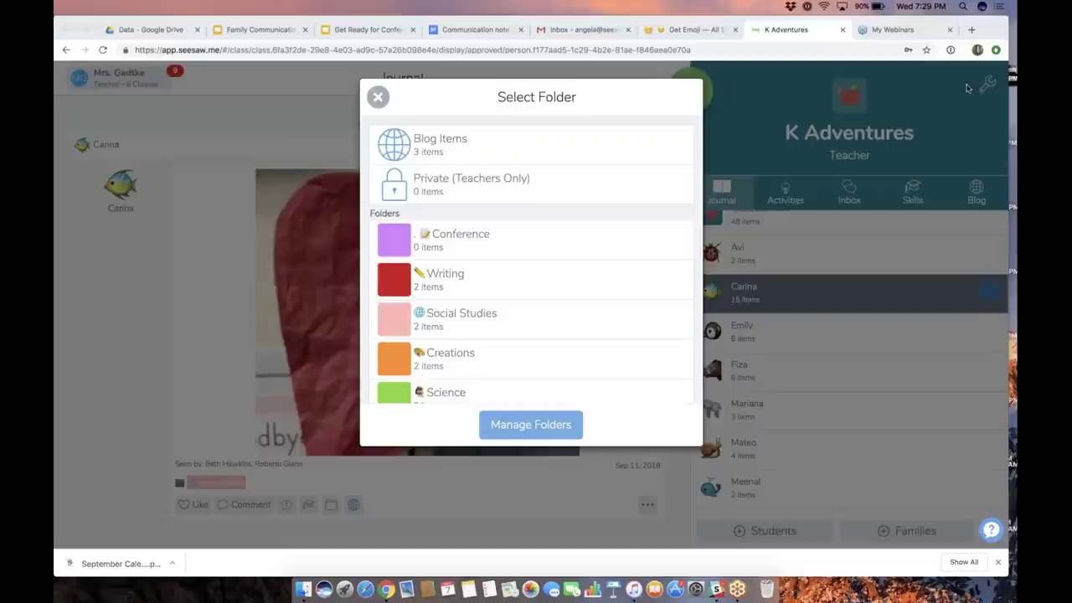
{"action": "left_click", "coordinate": [464, 244]}
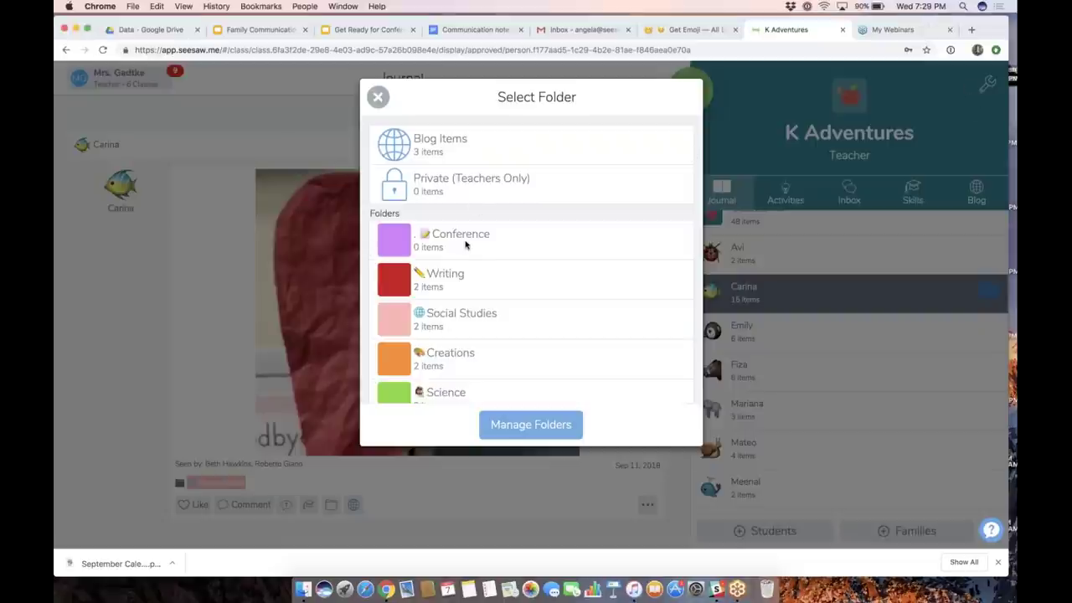
{"action": "left_click", "coordinate": [457, 244]}
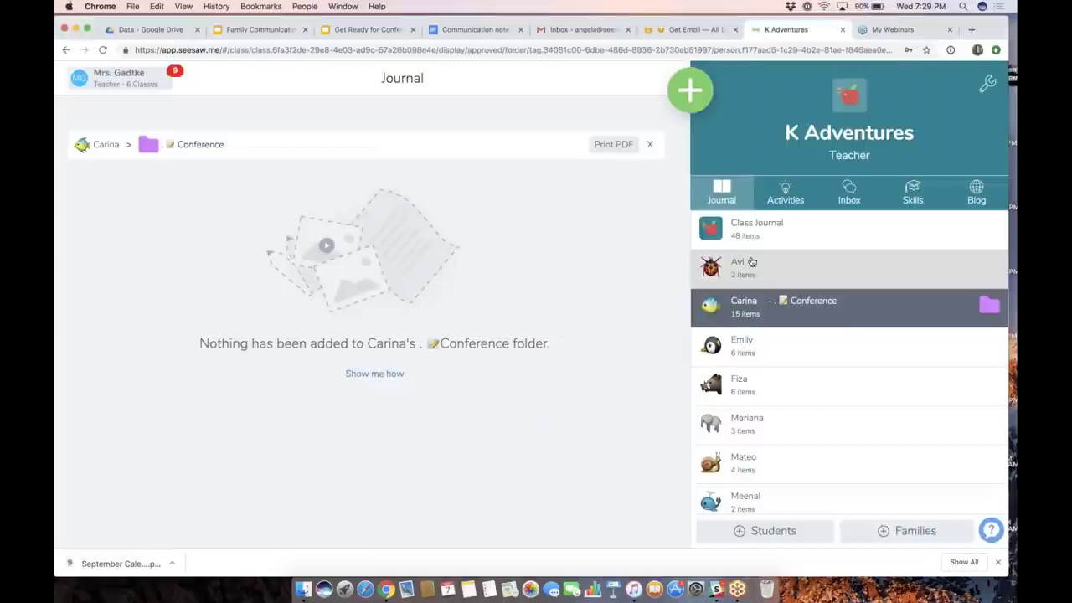
{"action": "left_click", "coordinate": [732, 318]}
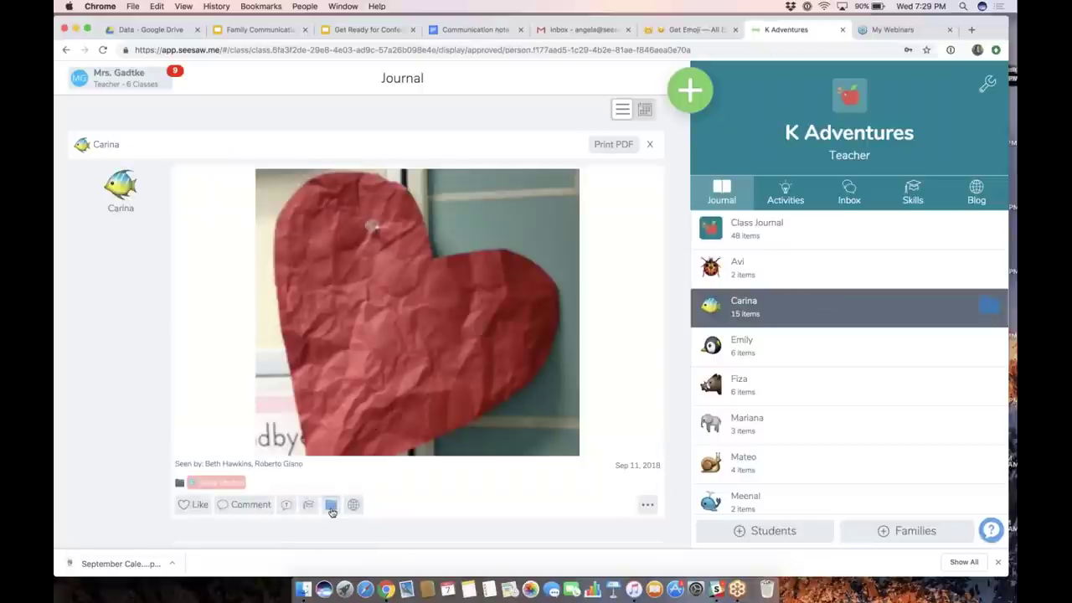
Step: File the fish-icon student's red paper heart post in the Conference folder, keeping its Social Studies folder
{"action": "left_click", "coordinate": [331, 505]}
{"action": "left_click", "coordinate": [383, 213]}
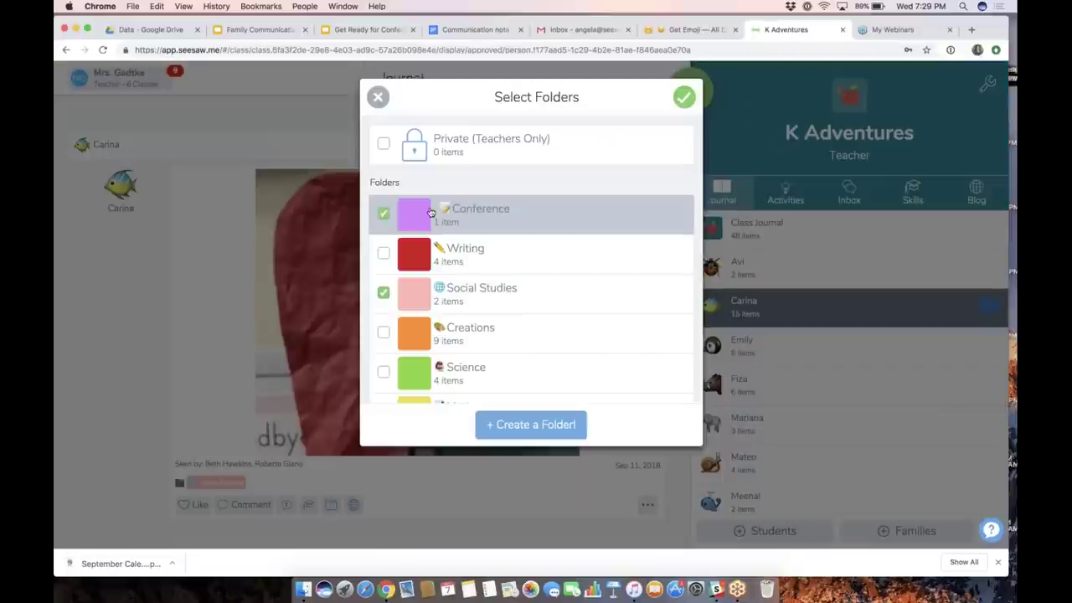
{"action": "left_click", "coordinate": [684, 98]}
Step: Add the same student's "Kindness in Our School" post to the Conference folder alongside Social Studies
{"action": "scroll", "coordinate": [518, 383], "scroll_direction": "down", "scroll_amount": 4}
{"action": "scroll", "coordinate": [518, 383], "scroll_direction": "down", "scroll_amount": 5}
{"action": "left_click", "coordinate": [331, 343]}
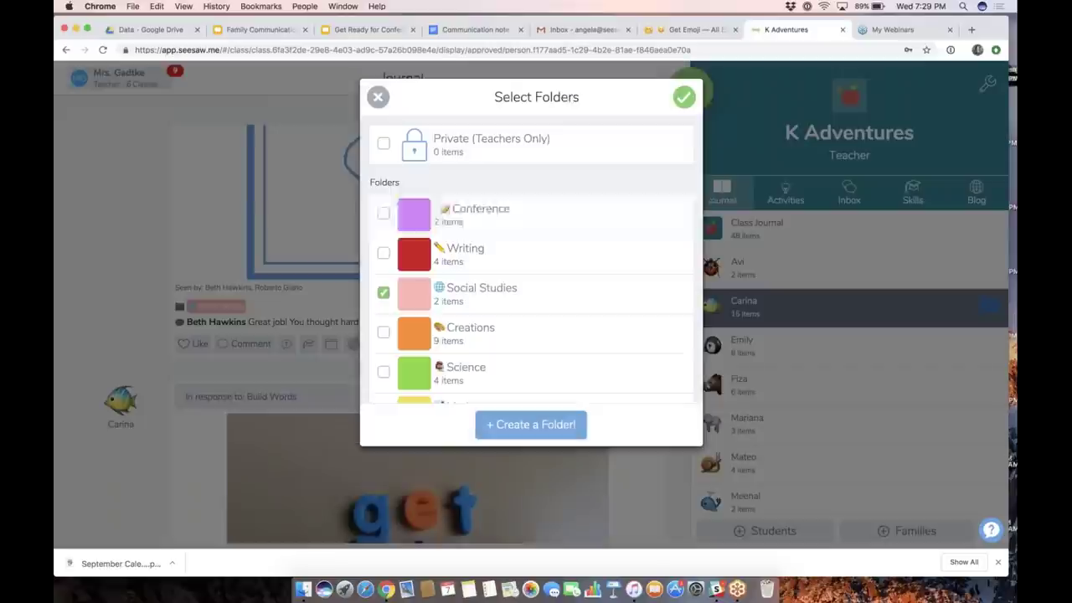
{"action": "left_click", "coordinate": [383, 213]}
{"action": "left_click", "coordinate": [683, 97]}
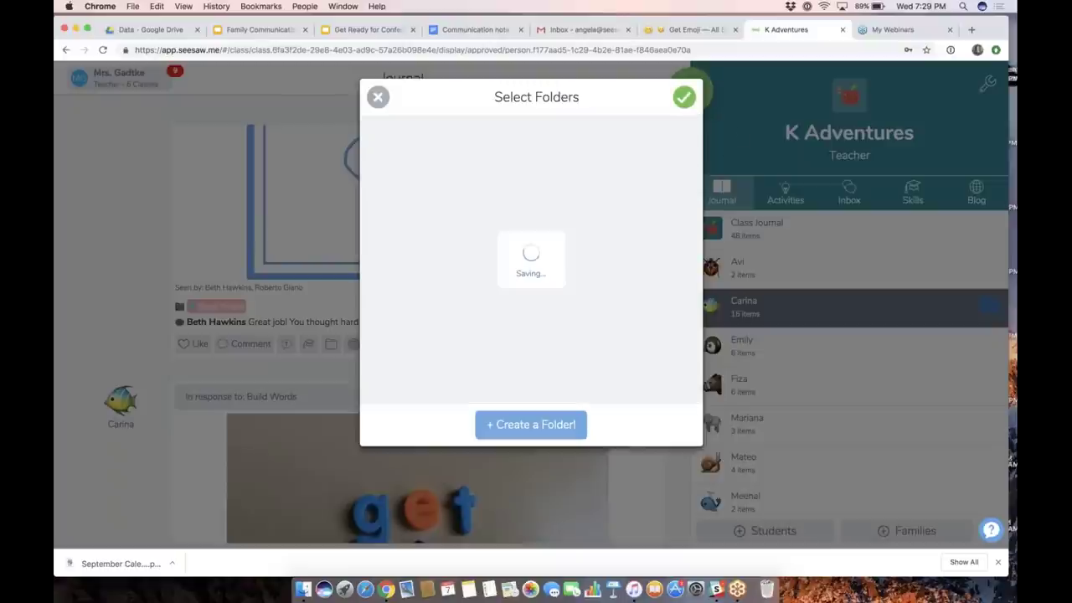
Step: Add the student's "Build Words" post with the magnetic letters to the Conference folder alongside Reading
{"action": "scroll", "coordinate": [438, 402], "scroll_direction": "down", "scroll_amount": 5}
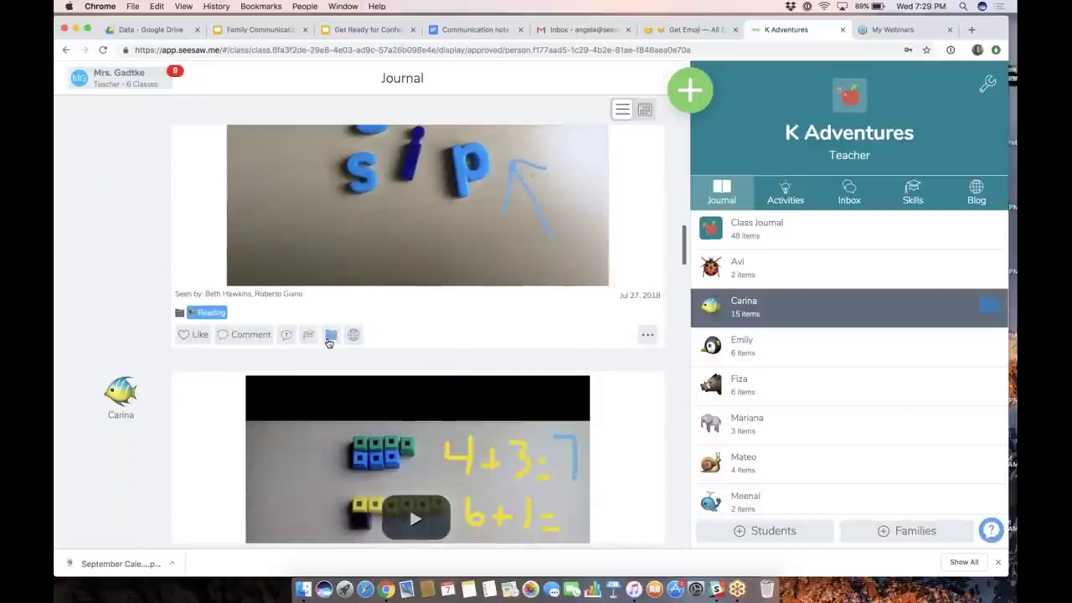
{"action": "left_click", "coordinate": [331, 336]}
{"action": "left_click", "coordinate": [452, 216]}
{"action": "left_click", "coordinate": [684, 97]}
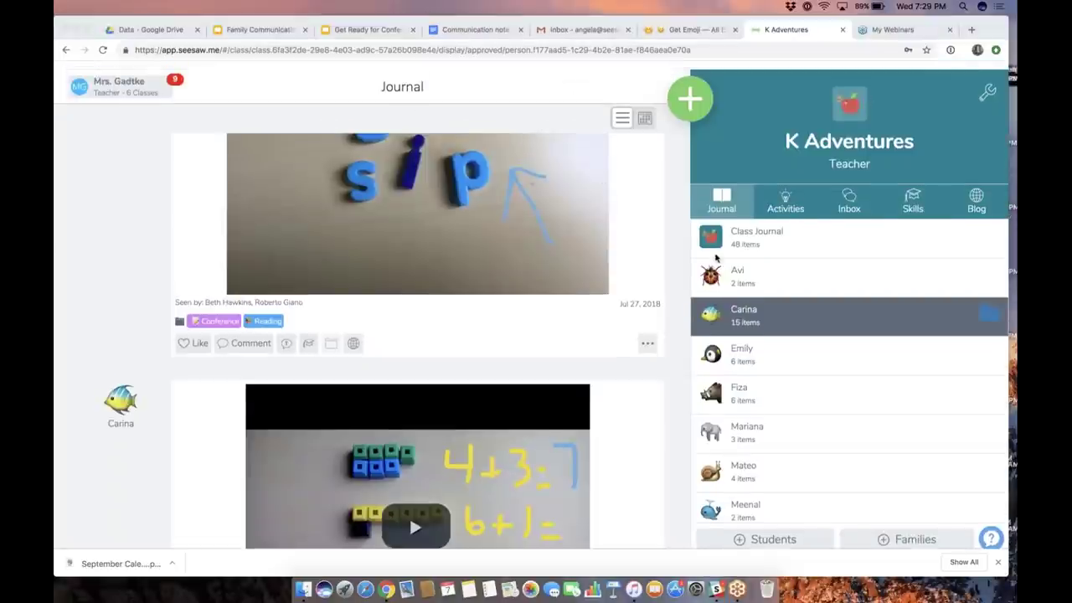
Step: Look over the Class Journal and review the fish-icon student's posts filtered by the Conference folder
{"action": "left_click", "coordinate": [735, 237]}
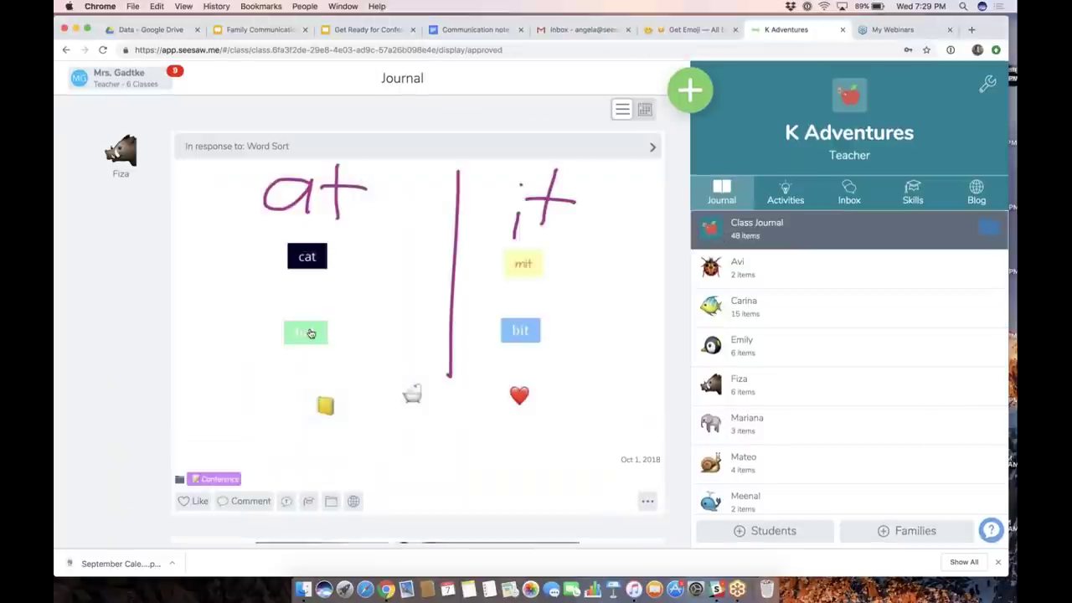
{"action": "scroll", "coordinate": [310, 333], "scroll_direction": "down", "scroll_amount": 5}
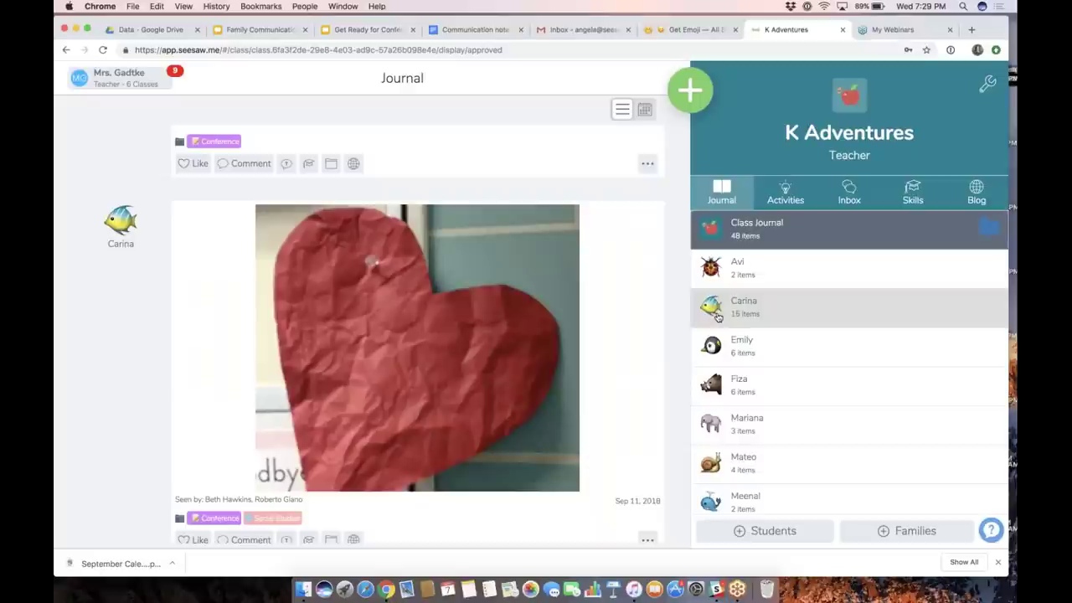
{"action": "left_click", "coordinate": [713, 312]}
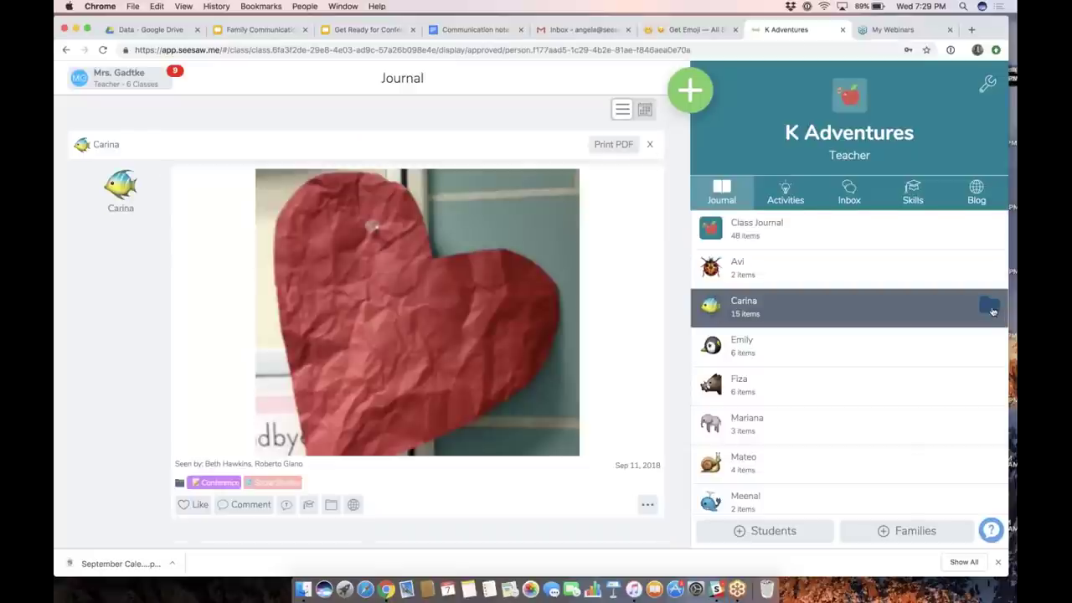
{"action": "left_click", "coordinate": [991, 308]}
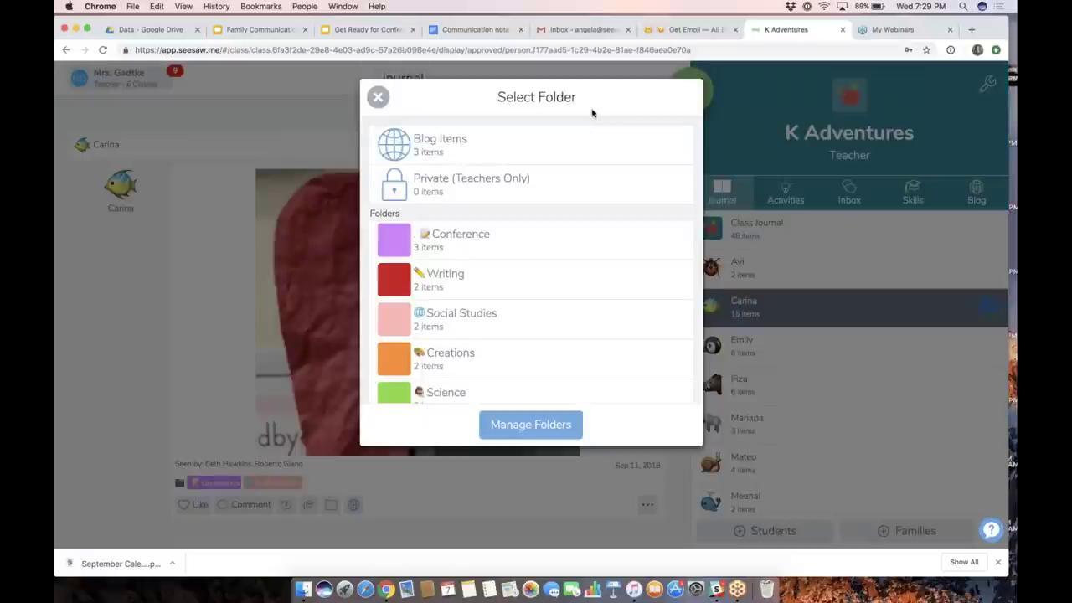
{"action": "left_click", "coordinate": [479, 239]}
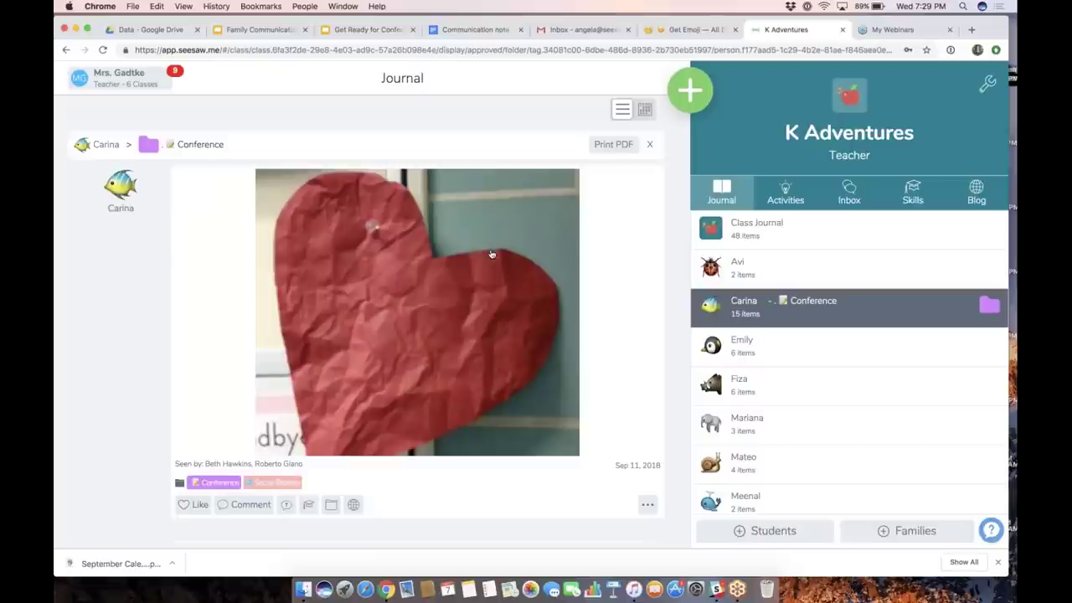
{"action": "scroll", "coordinate": [492, 254], "scroll_direction": "down", "scroll_amount": 5}
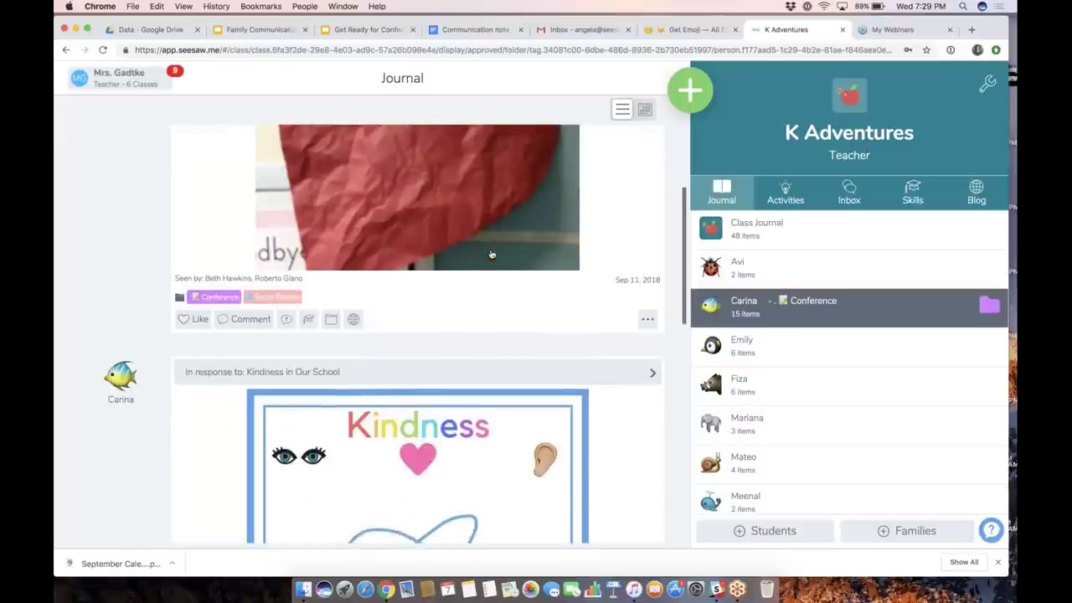
{"action": "scroll", "coordinate": [491, 254], "scroll_direction": "down", "scroll_amount": 8}
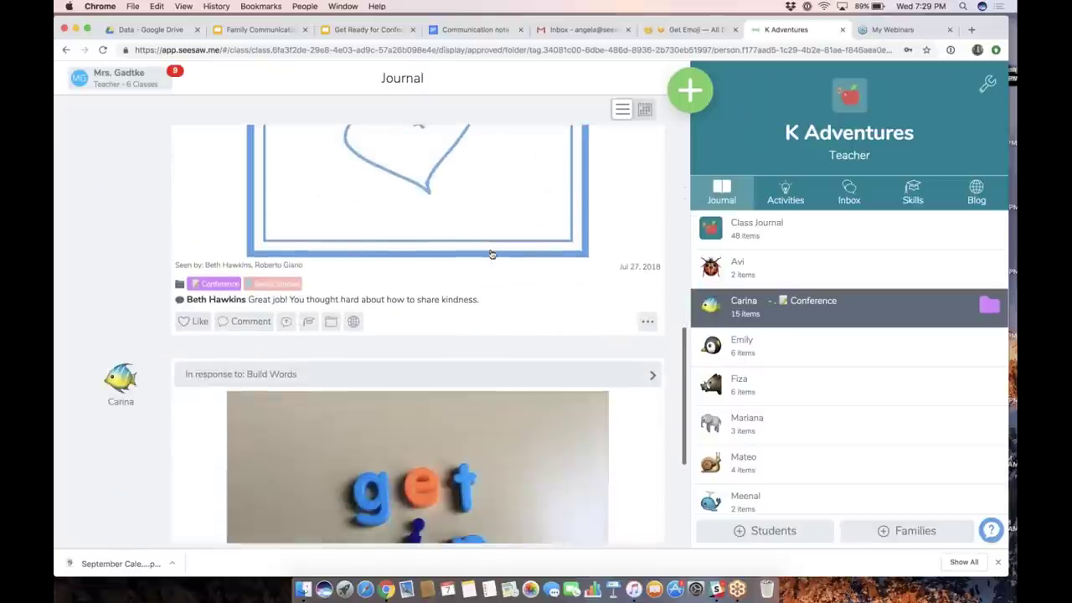
{"action": "scroll", "coordinate": [418, 333], "scroll_direction": "up", "scroll_amount": 12}
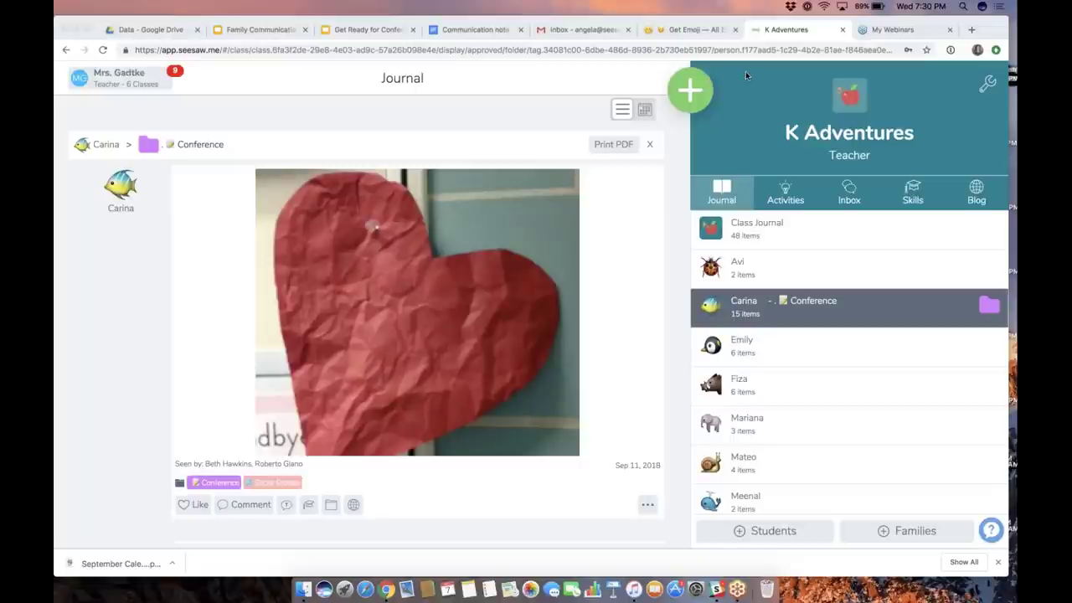
Step: Examine the "Show add to folder step" options and the student options in the class settings, leaving them without changes
{"action": "left_click", "coordinate": [988, 85]}
{"action": "left_click", "coordinate": [988, 84]}
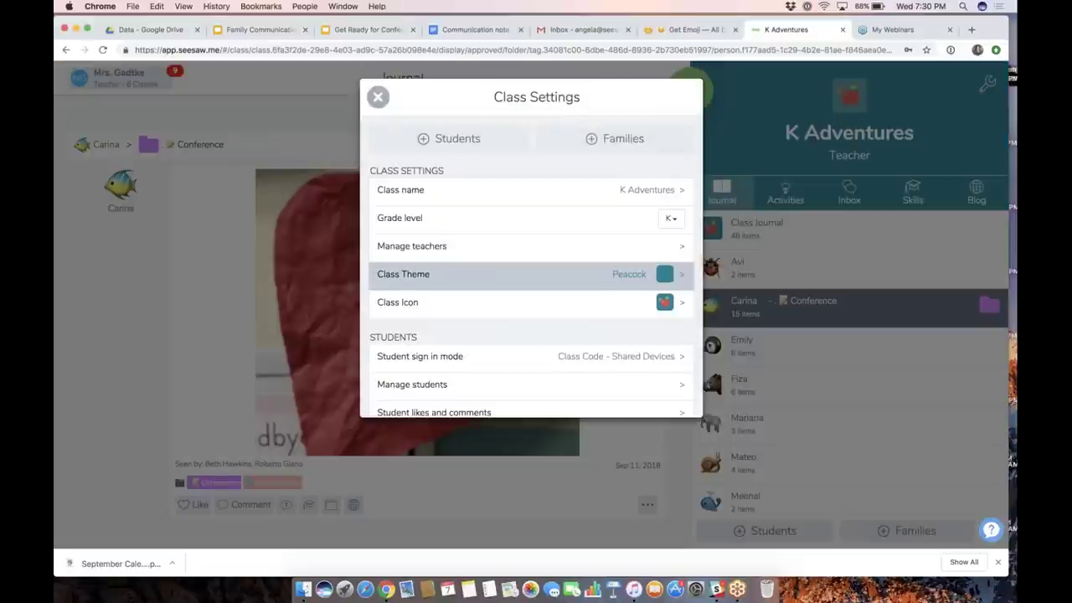
{"action": "scroll", "coordinate": [536, 276], "scroll_direction": "down", "scroll_amount": 3}
{"action": "scroll", "coordinate": [531, 266], "scroll_direction": "down", "scroll_amount": 10}
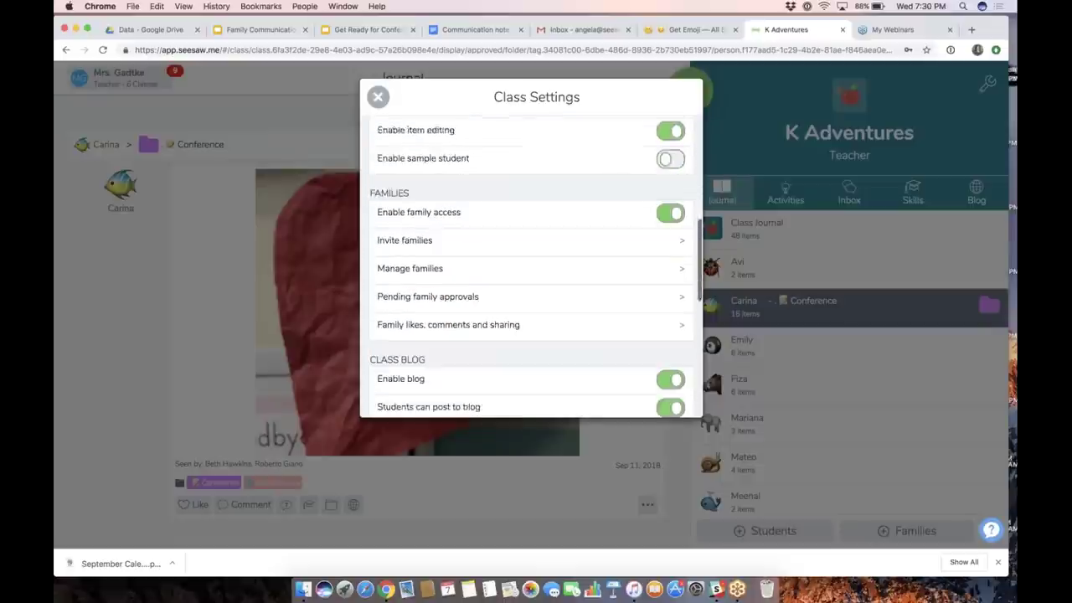
{"action": "scroll", "coordinate": [411, 271], "scroll_direction": "down", "scroll_amount": 4}
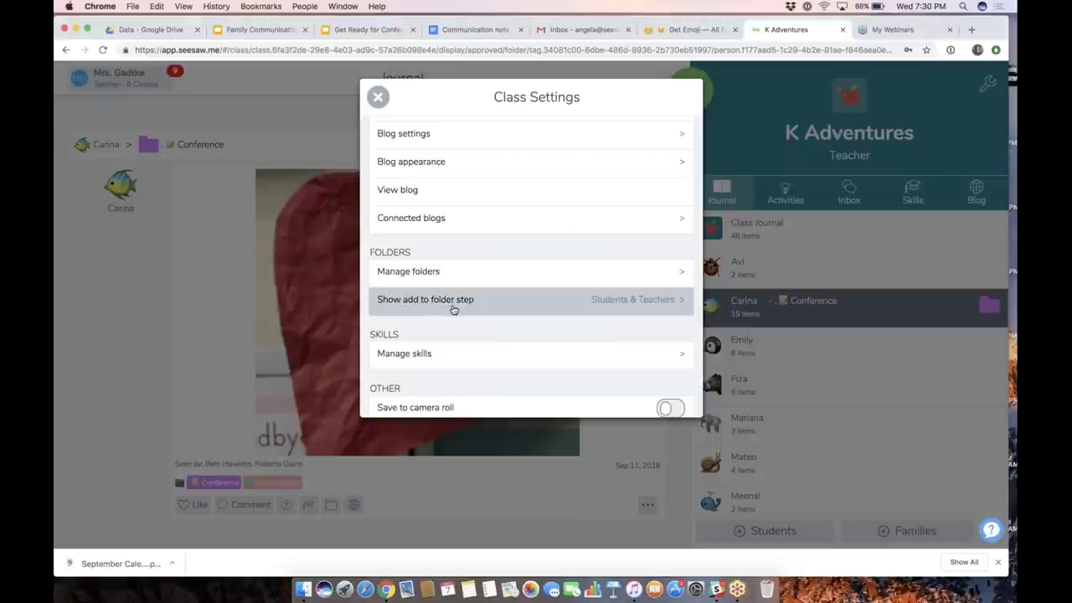
{"action": "left_click", "coordinate": [521, 310]}
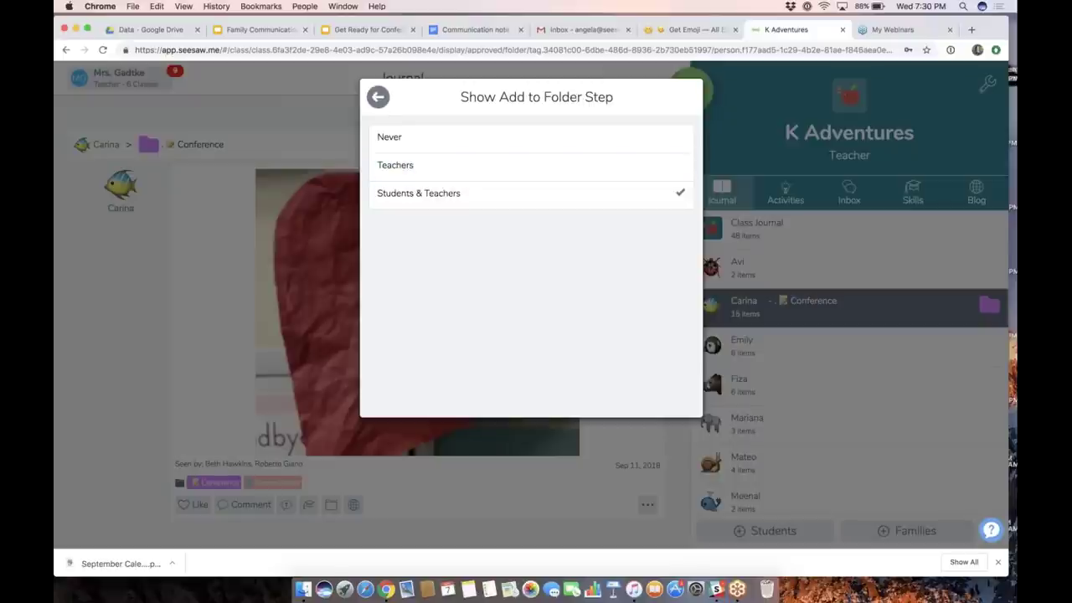
{"action": "left_click", "coordinate": [379, 98]}
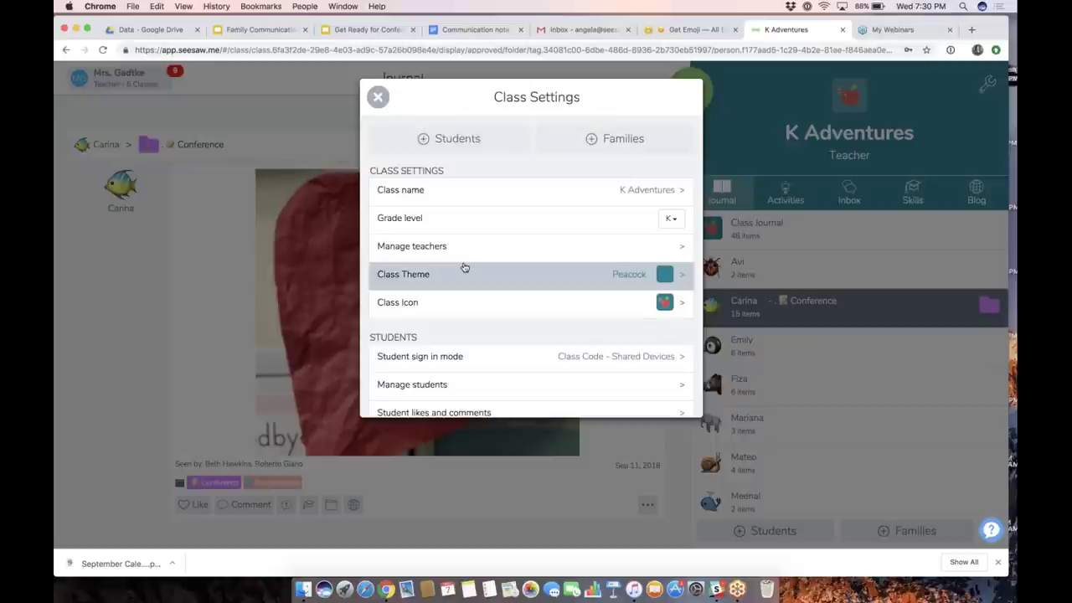
{"action": "scroll", "coordinate": [464, 267], "scroll_direction": "down", "scroll_amount": 1}
{"action": "scroll", "coordinate": [465, 267], "scroll_direction": "down", "scroll_amount": 2}
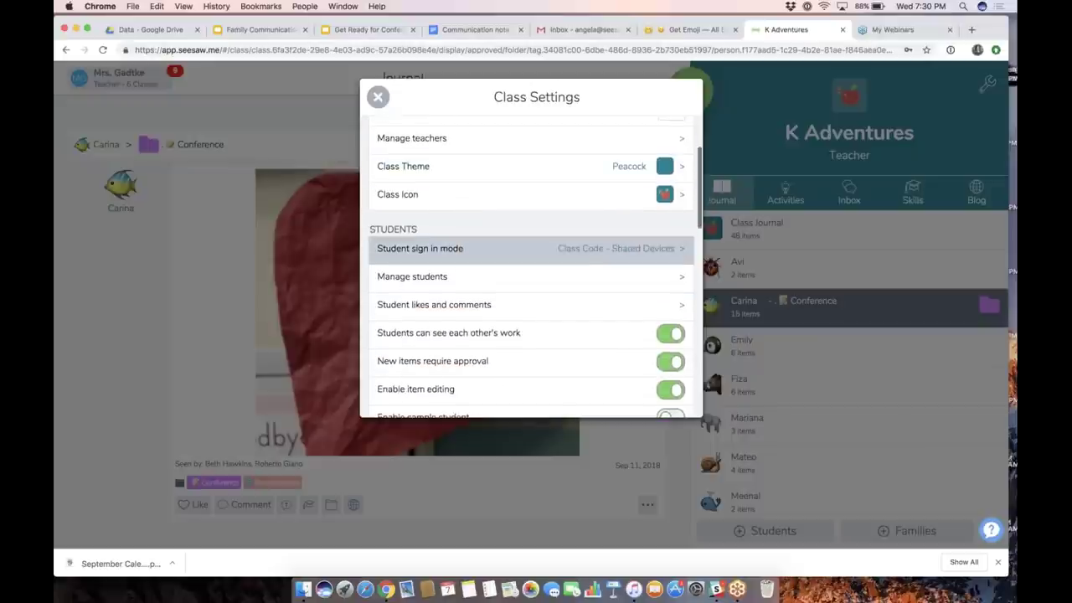
{"action": "left_click", "coordinate": [379, 98]}
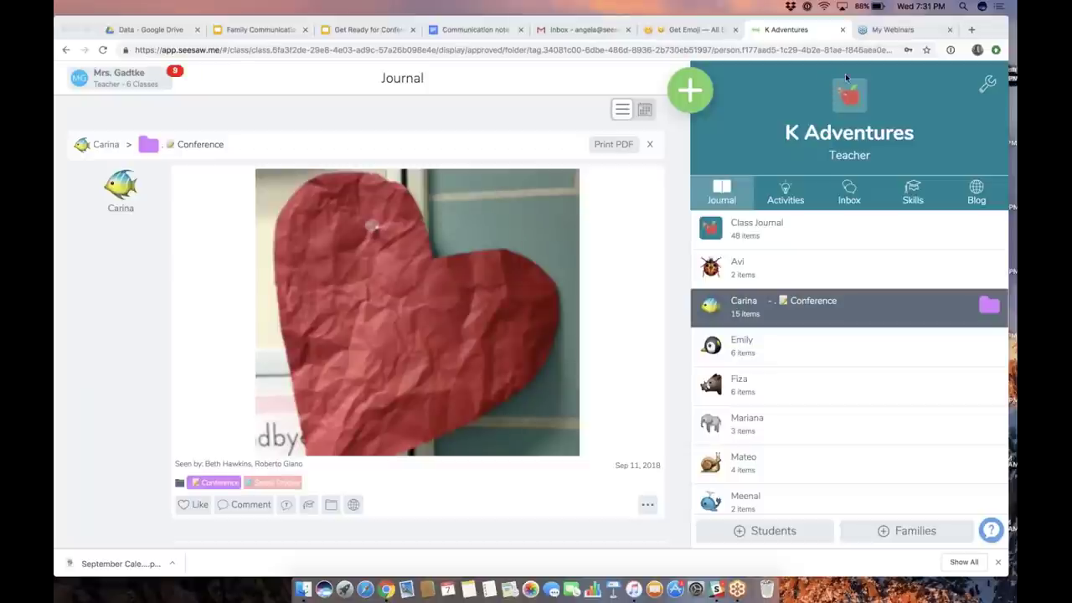
Step: Switch to the "Get Ready for Conferences" presentation in Google Slides and present it from the "Emojis... yes please!" slide
{"action": "left_click", "coordinate": [360, 32]}
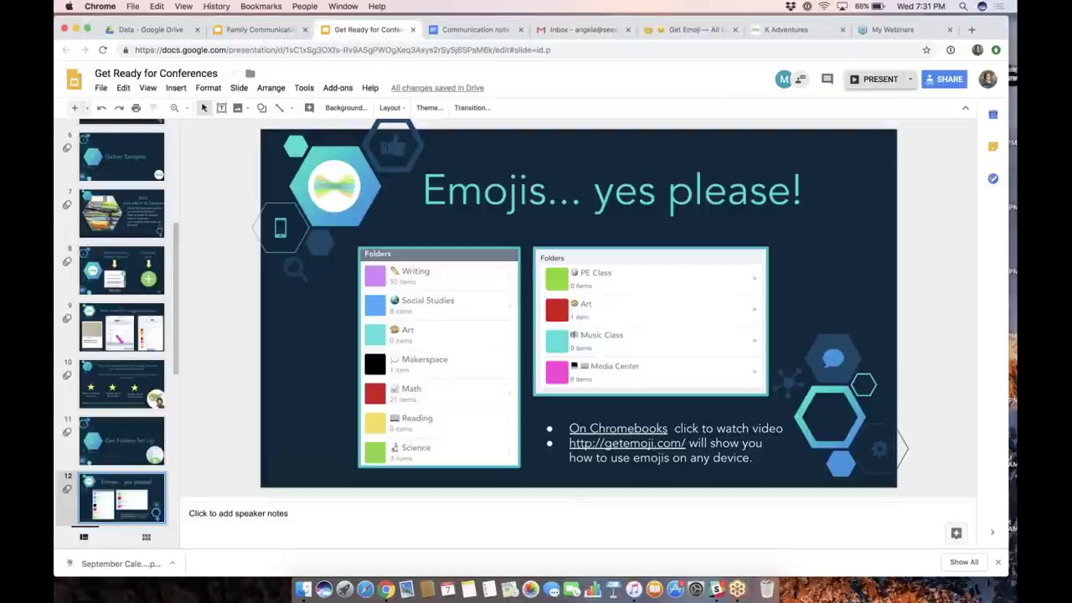
{"action": "left_click", "coordinate": [871, 79]}
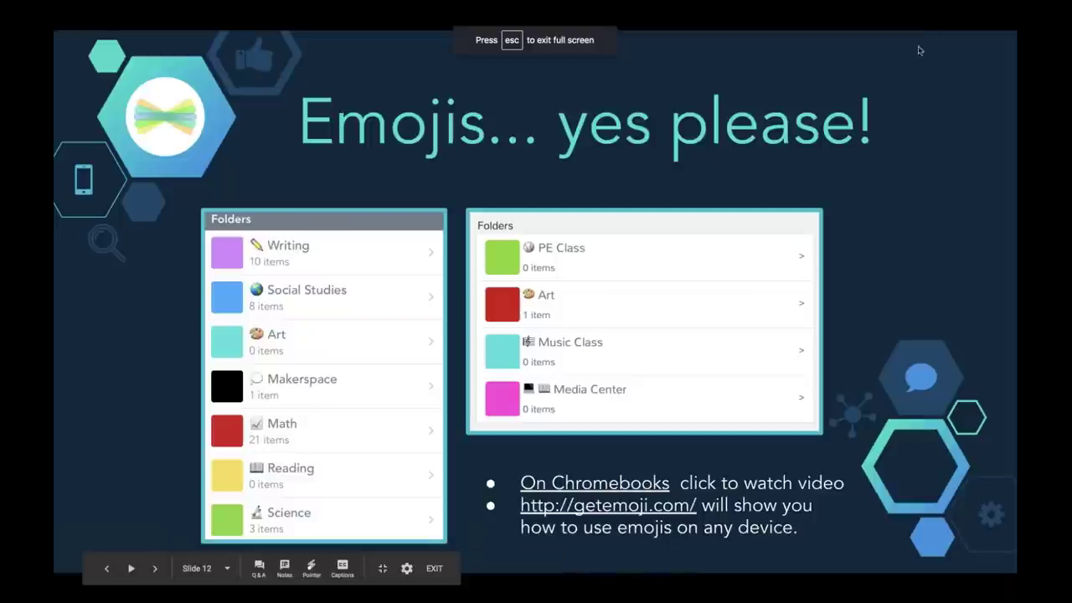